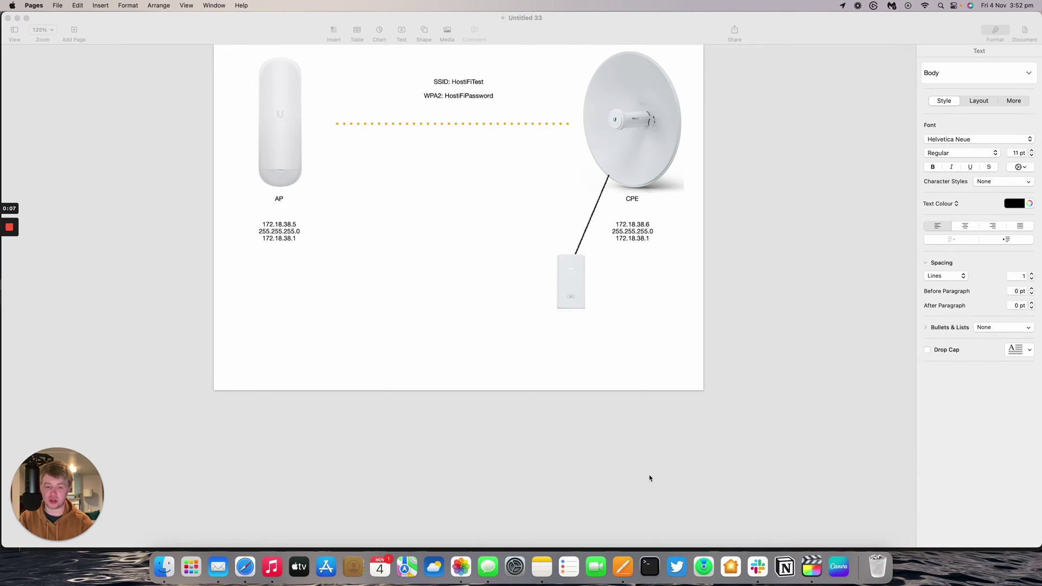
Step: Bring up the Ethernet TCP/IP details in System Settings, currently configured Using DHCP
click(516, 568)
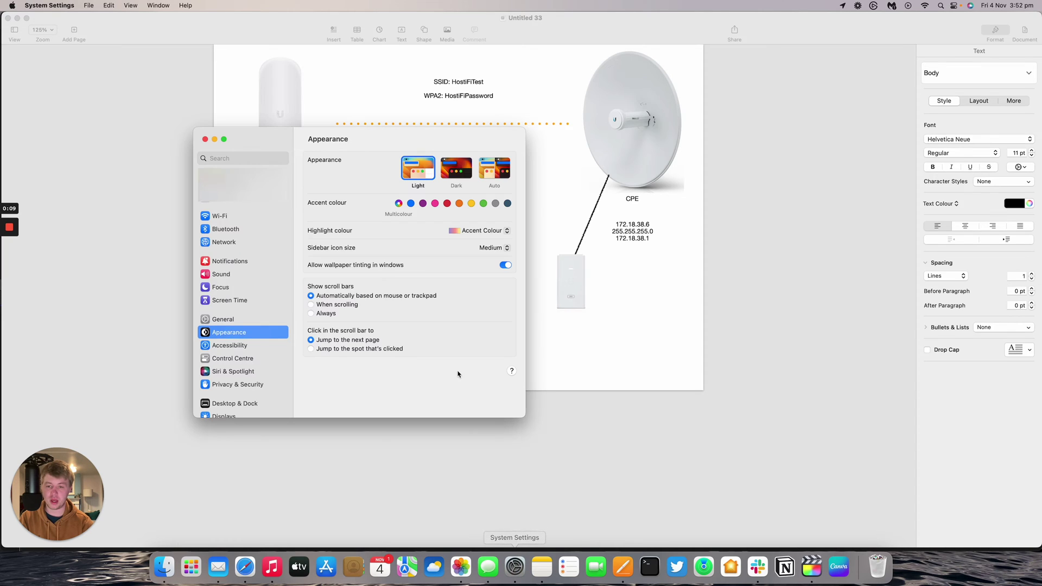
click(244, 246)
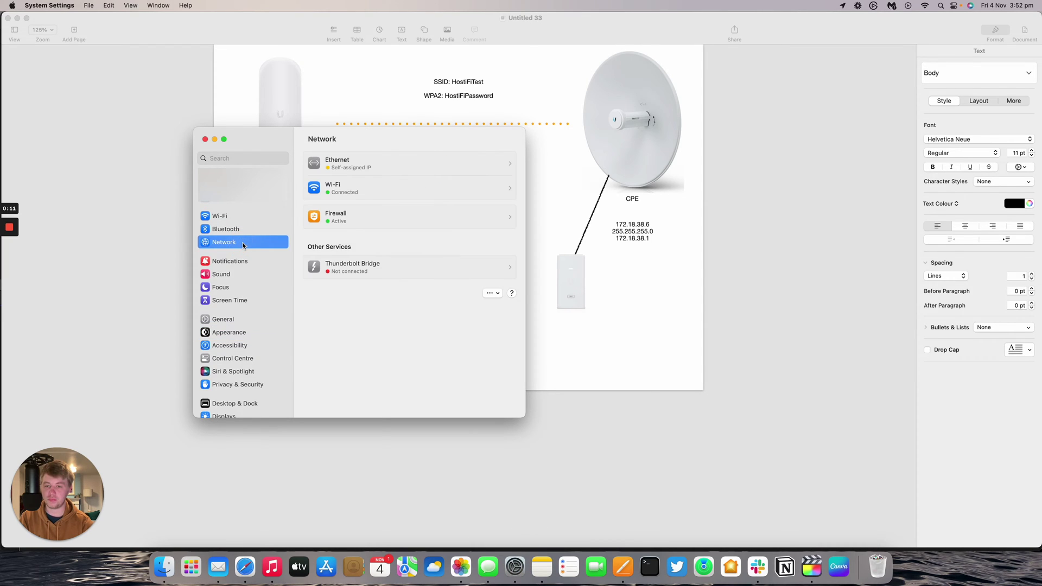
click(394, 163)
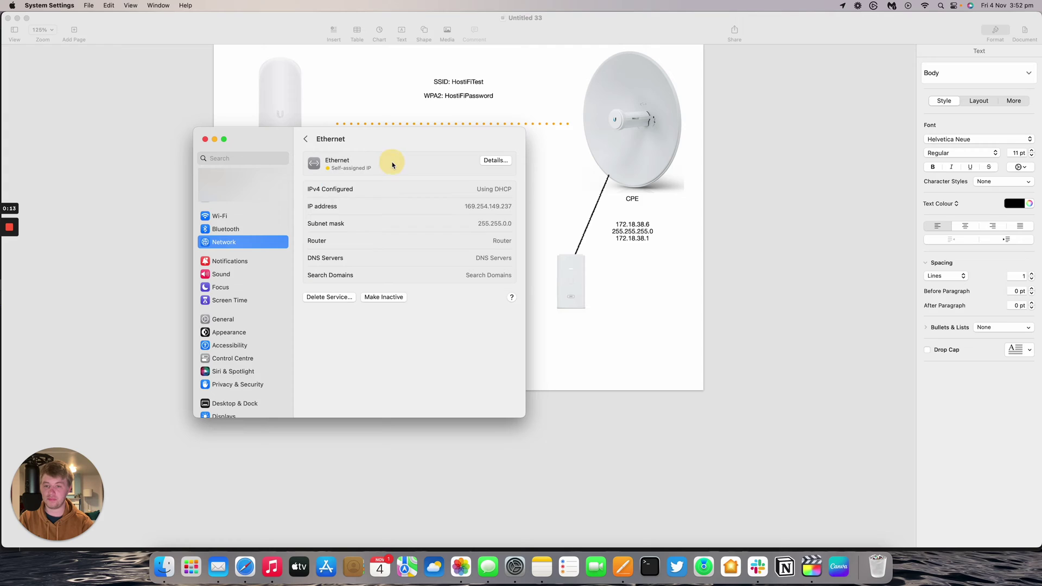
click(495, 161)
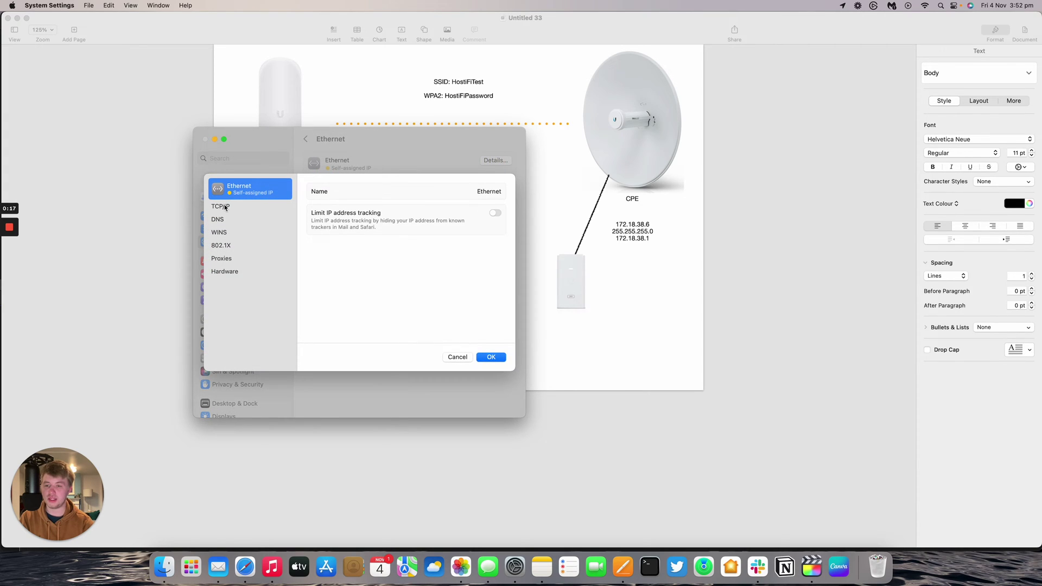
click(225, 207)
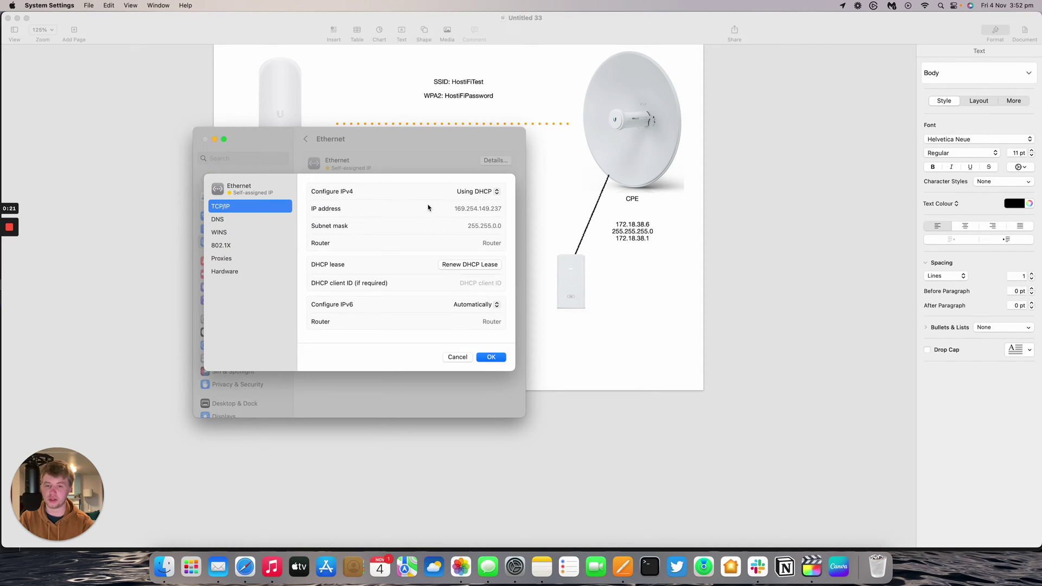
click(473, 193)
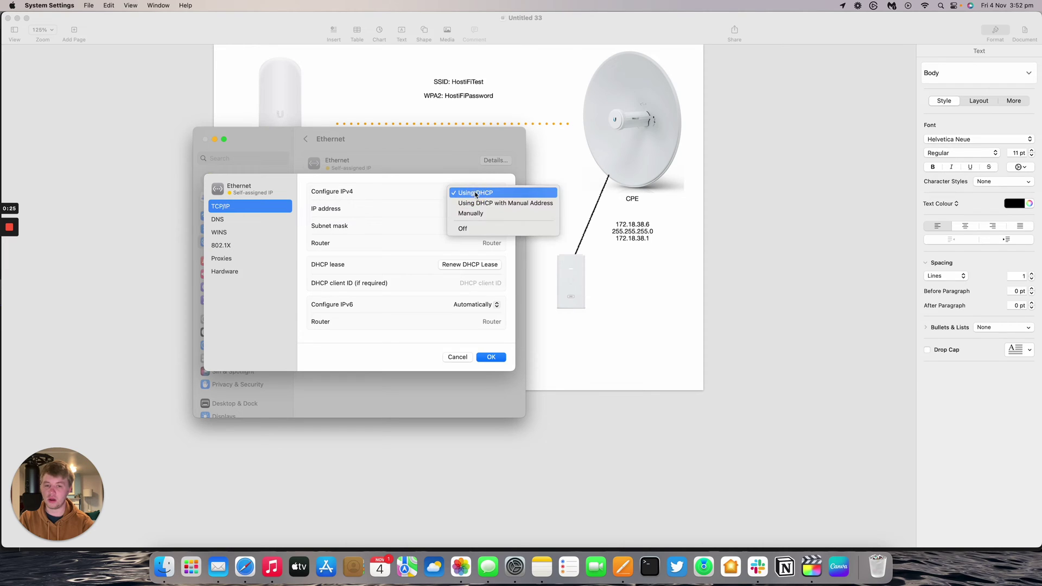
Step: Switch Ethernet IPv4 to Manually, enter address 192.168.1.5 and start editing the subnet mask
click(471, 213)
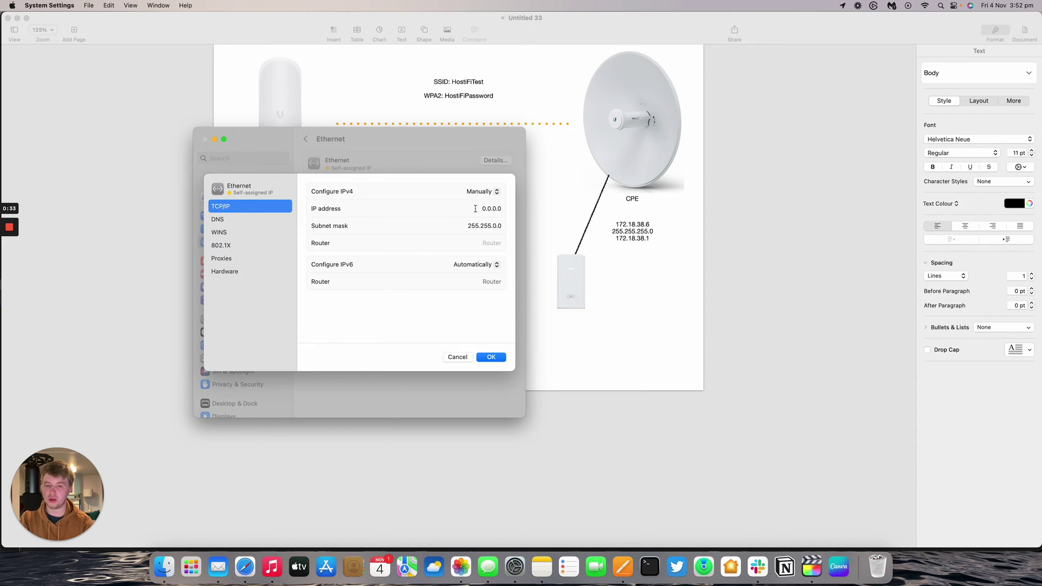
key(super+z)
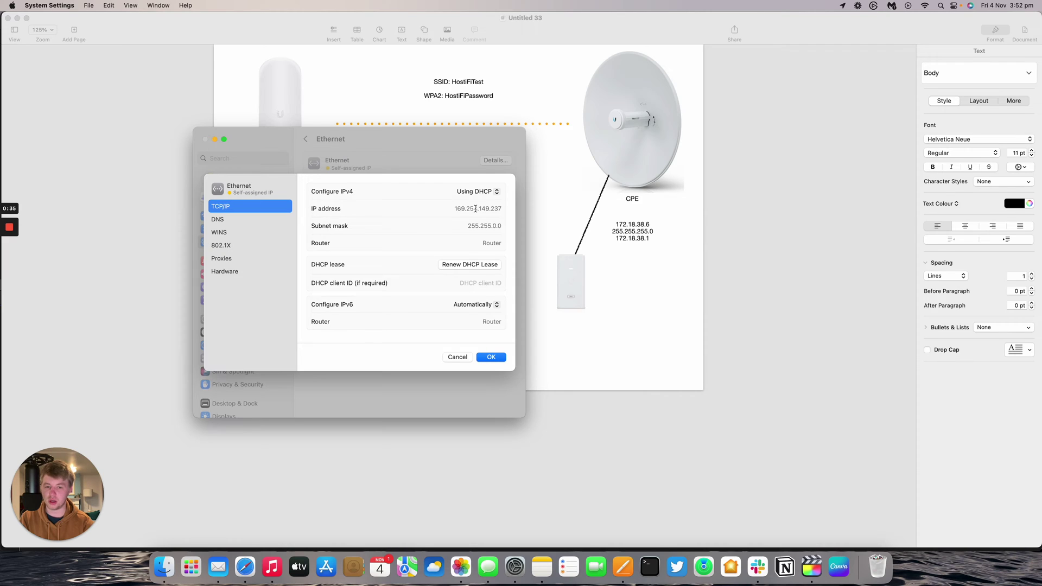
click(478, 191)
click(477, 213)
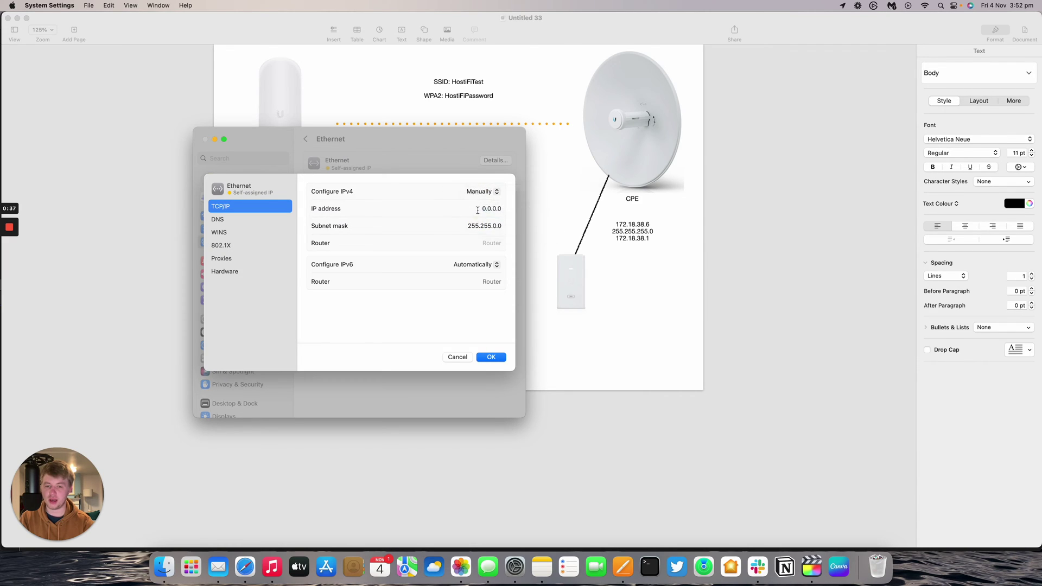
drag(478, 211, 506, 211)
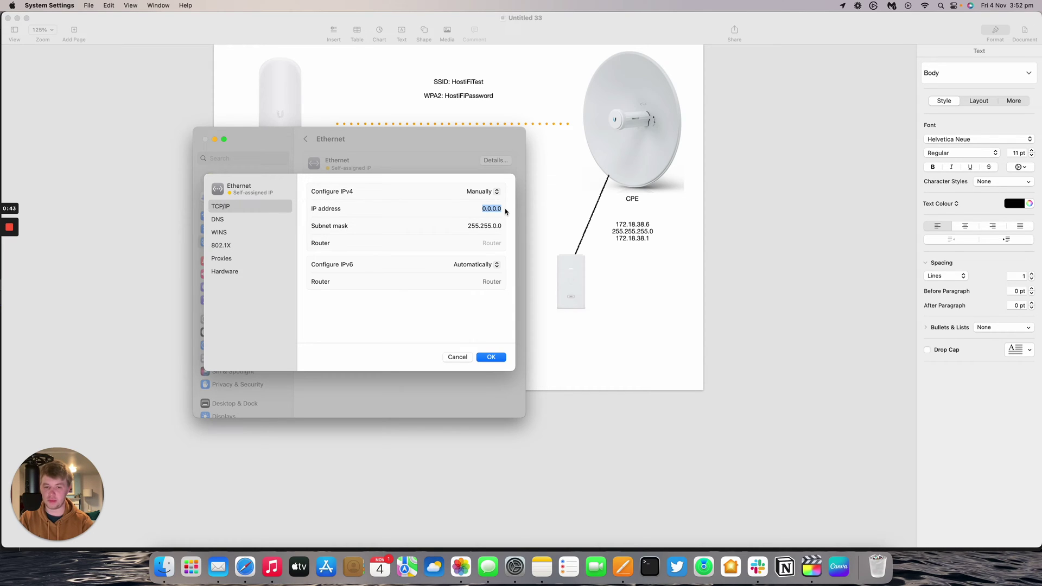
text(192.1)
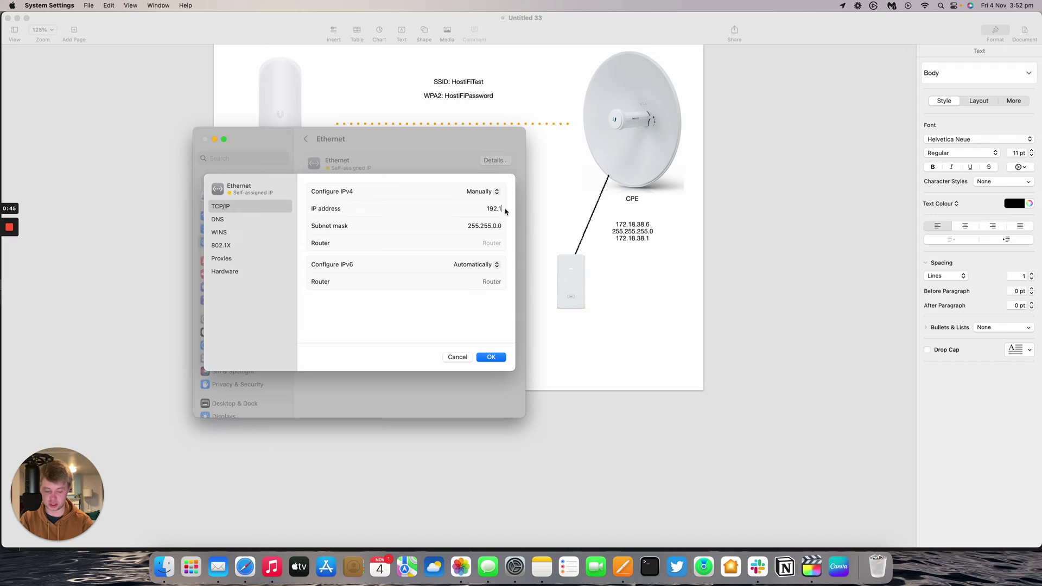
text(68.1.5)
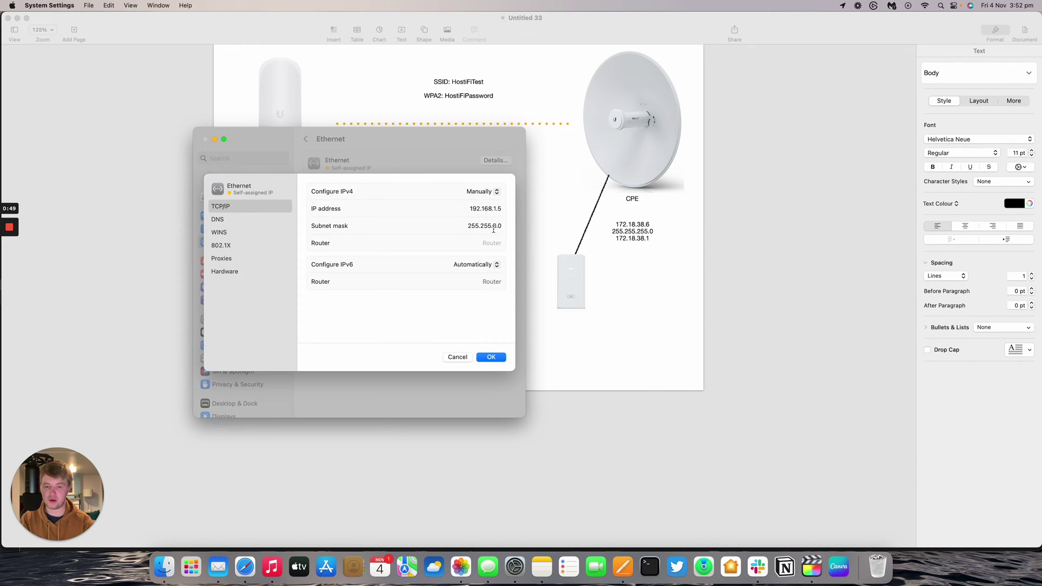
double_click(493, 226)
text(25)
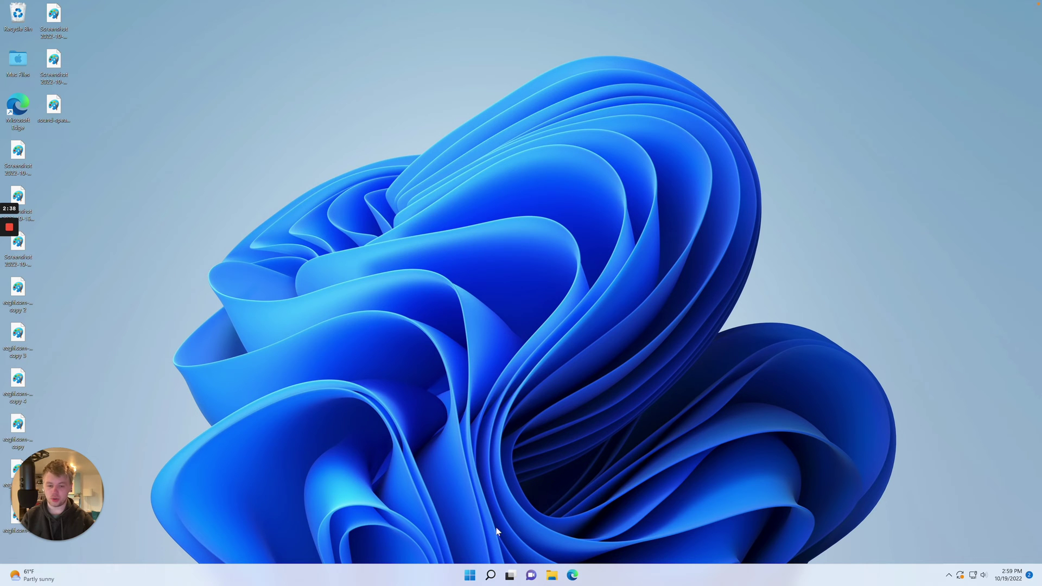
Step: Open Windows Settings to the Ethernet connection details under Network & internet
click(470, 575)
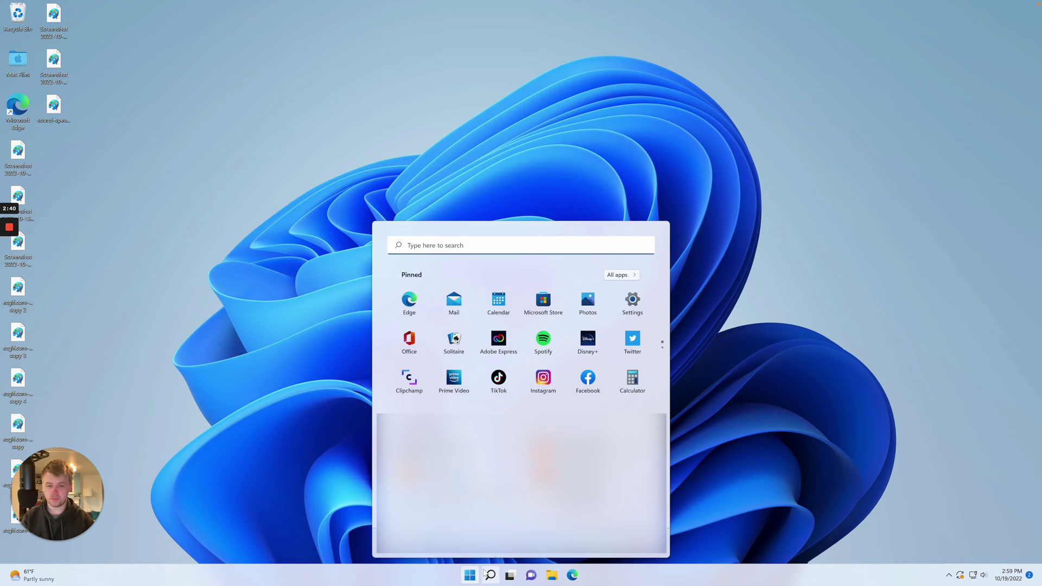
click(634, 313)
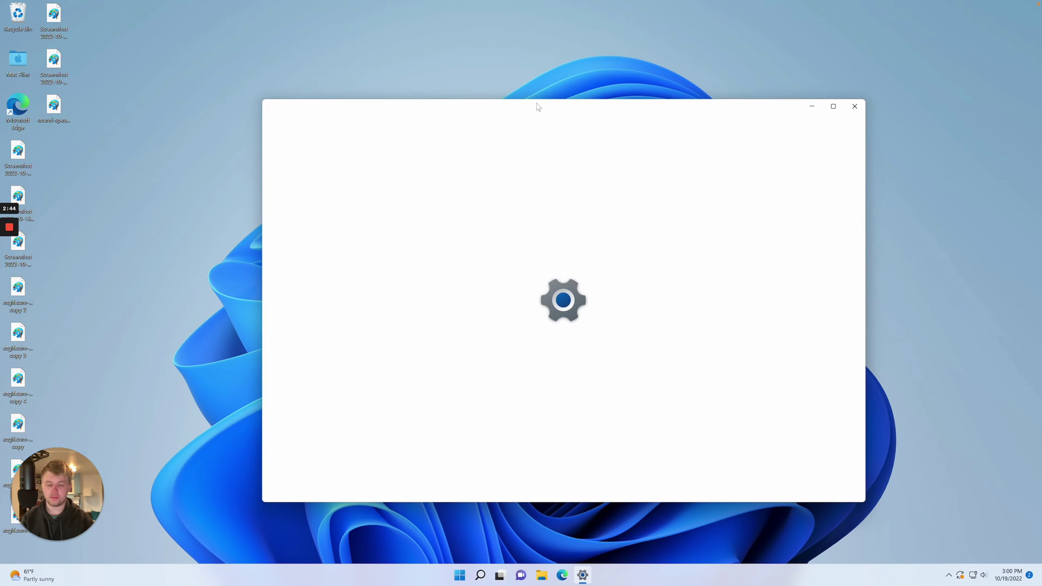
drag(540, 105, 512, 104)
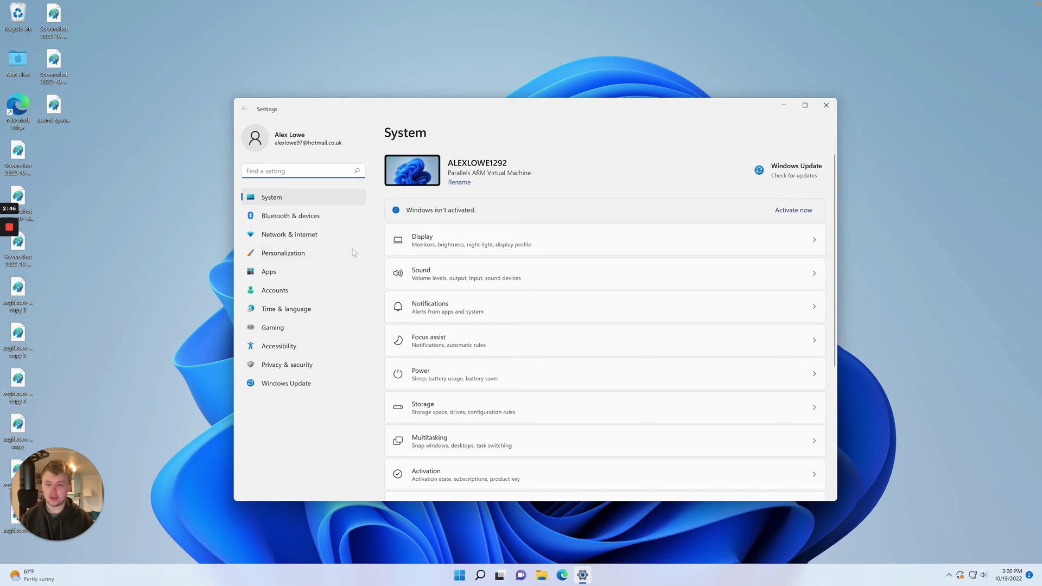
click(317, 234)
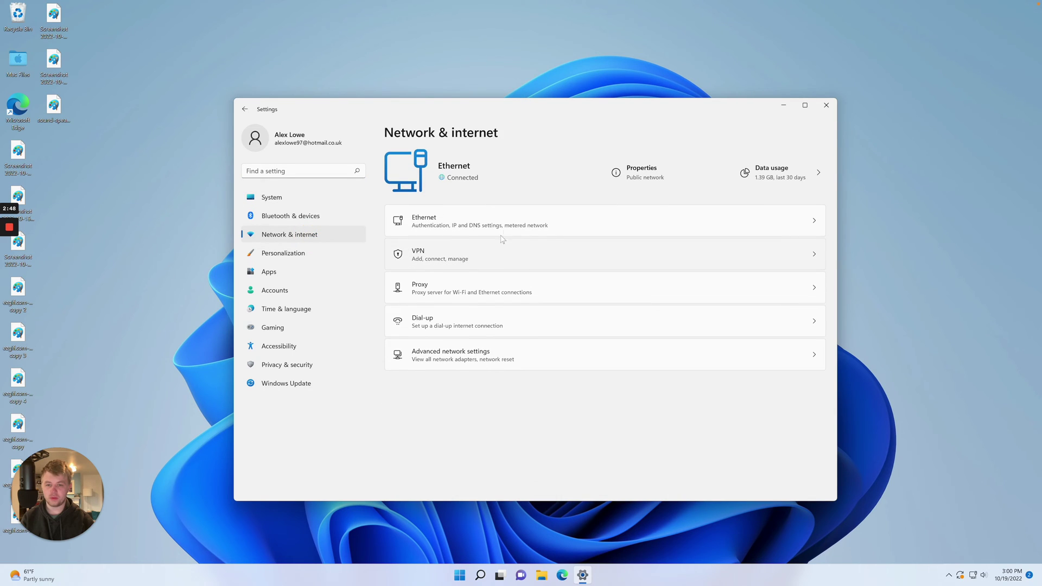
click(508, 217)
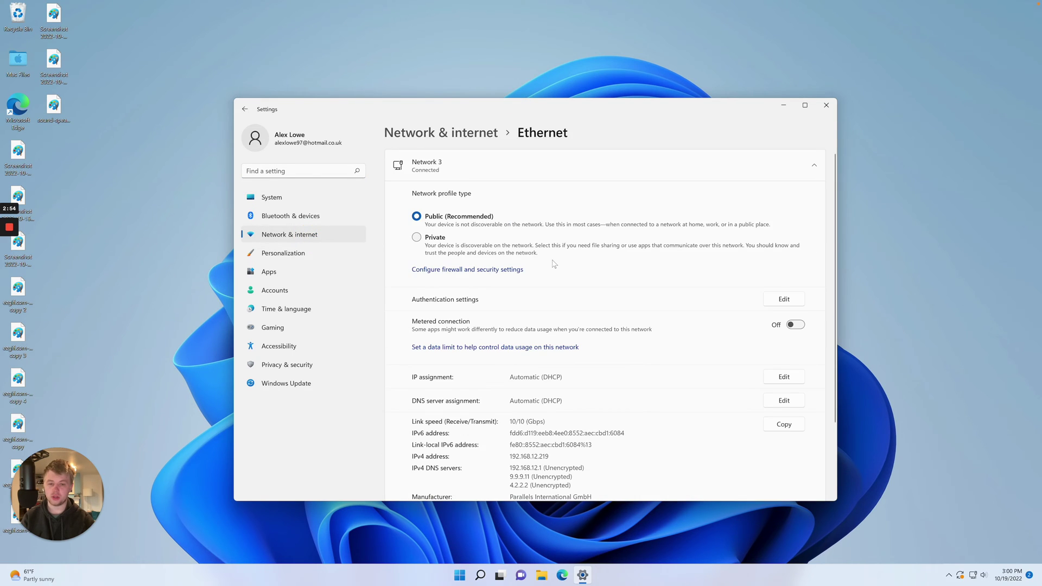
scroll(553, 264, down, 3)
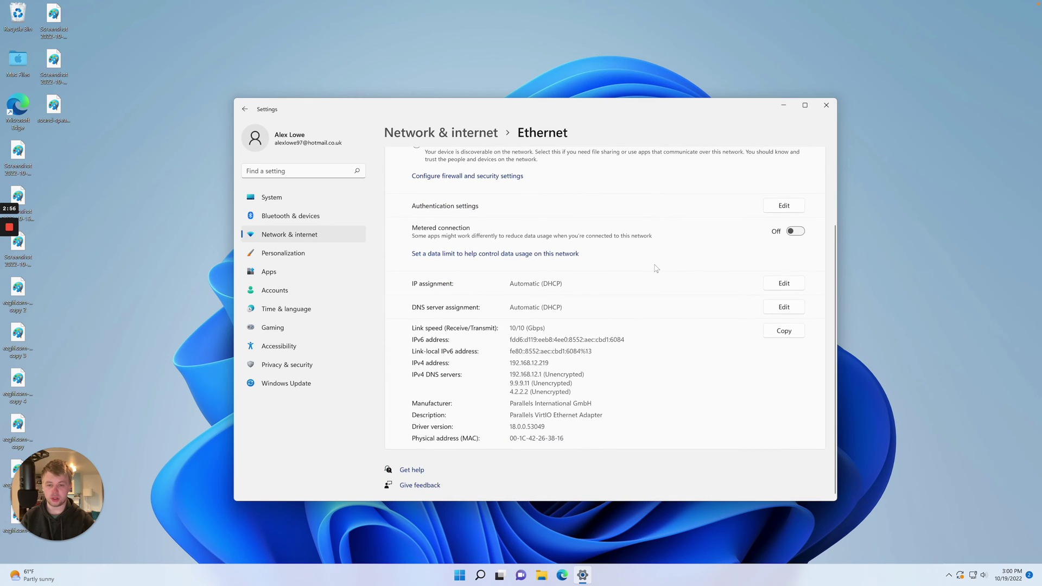
Step: Set Ethernet IP assignment to Manual IPv4 with 192.168.1.5 and mask 255.255.255.0, and save
click(776, 286)
click(535, 287)
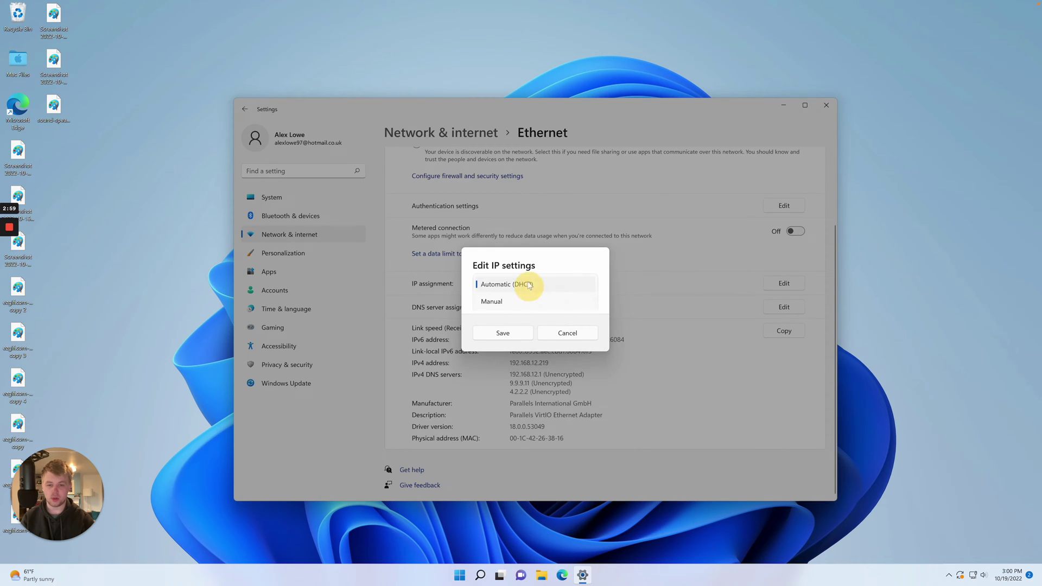
click(502, 301)
click(482, 291)
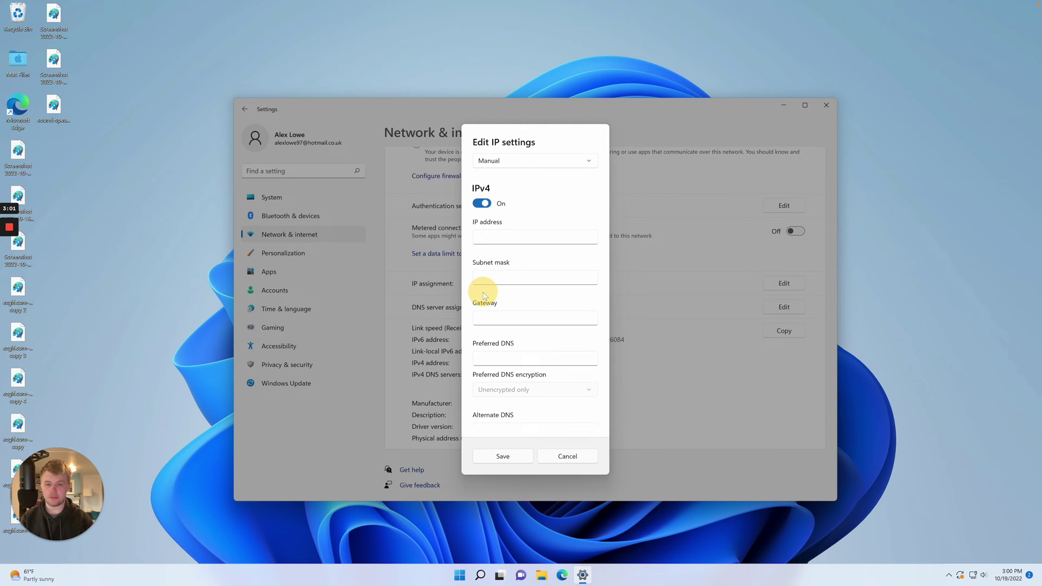
click(505, 235)
text(192.168.1.5)
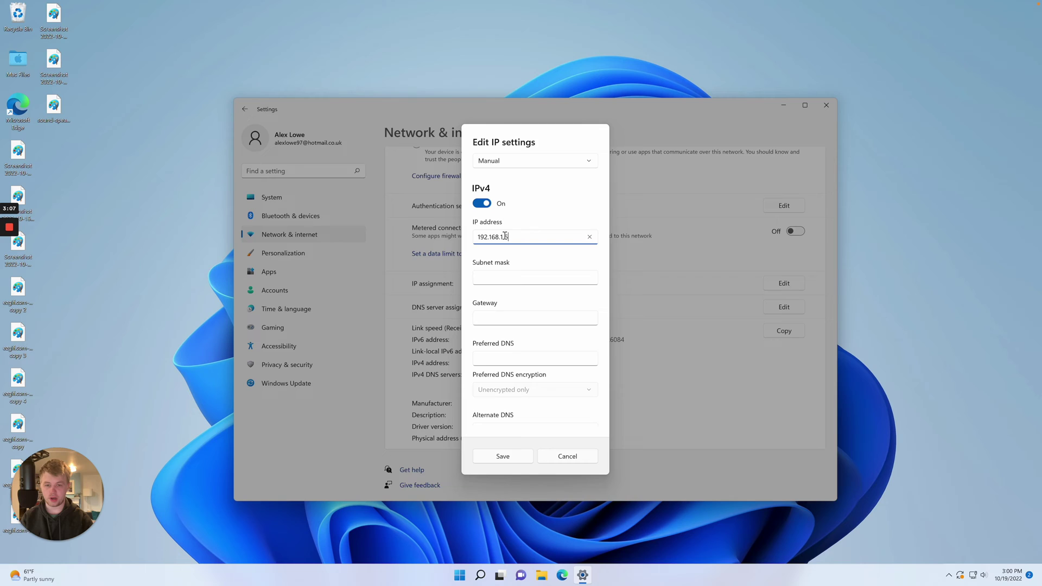
key(Tab)
text(2)
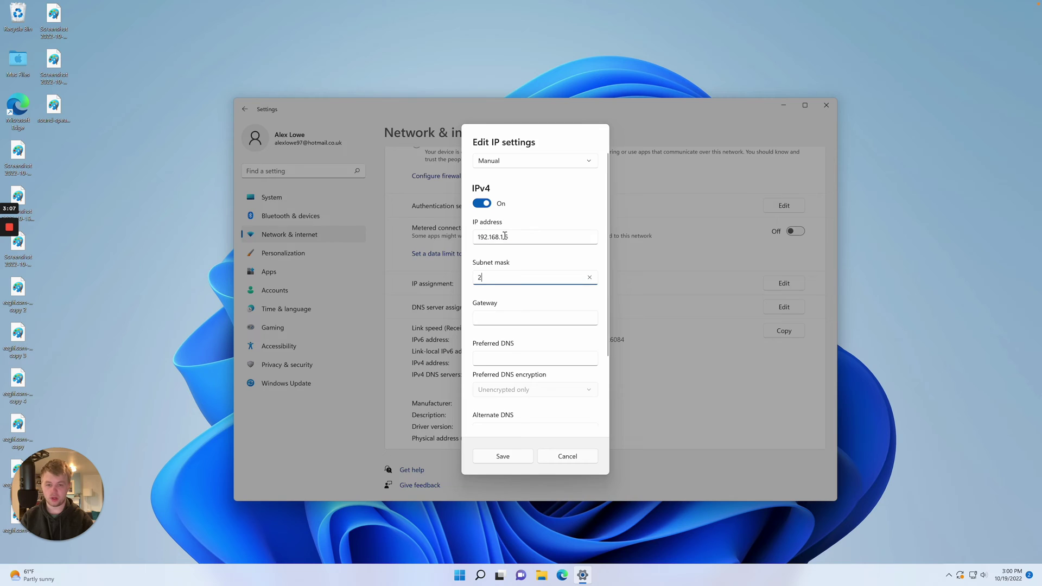
text(55.255.255.0)
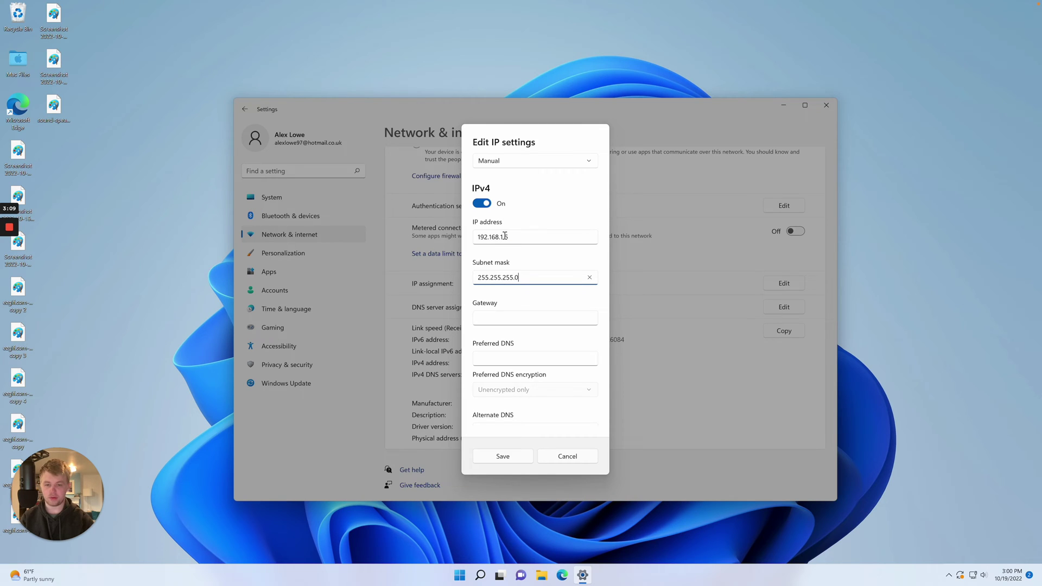
click(508, 459)
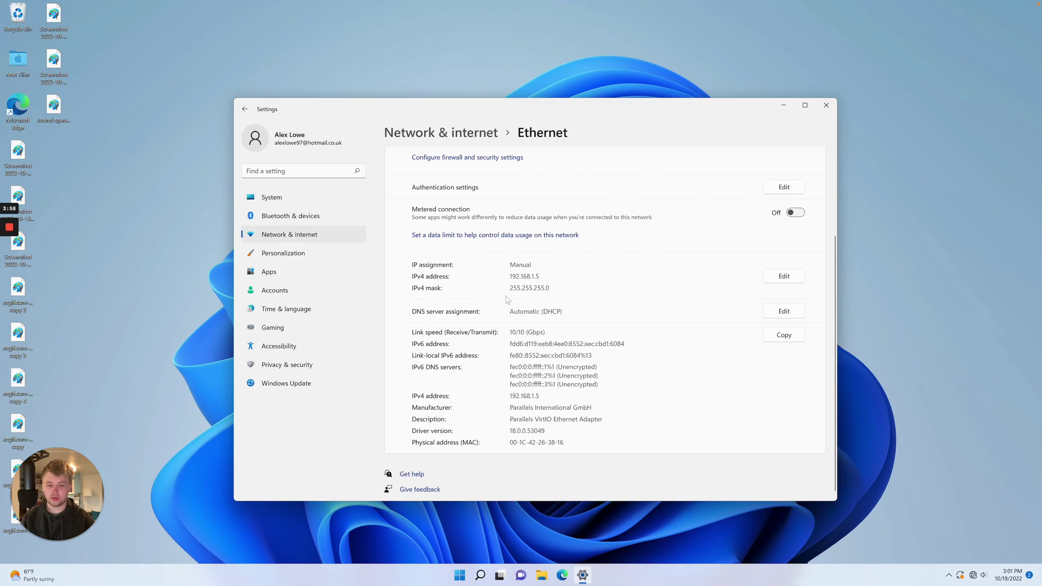
Step: Open Control Panel via Start search and go to Network Connections listing the Ethernet adapter
scroll(508, 293, up, 3)
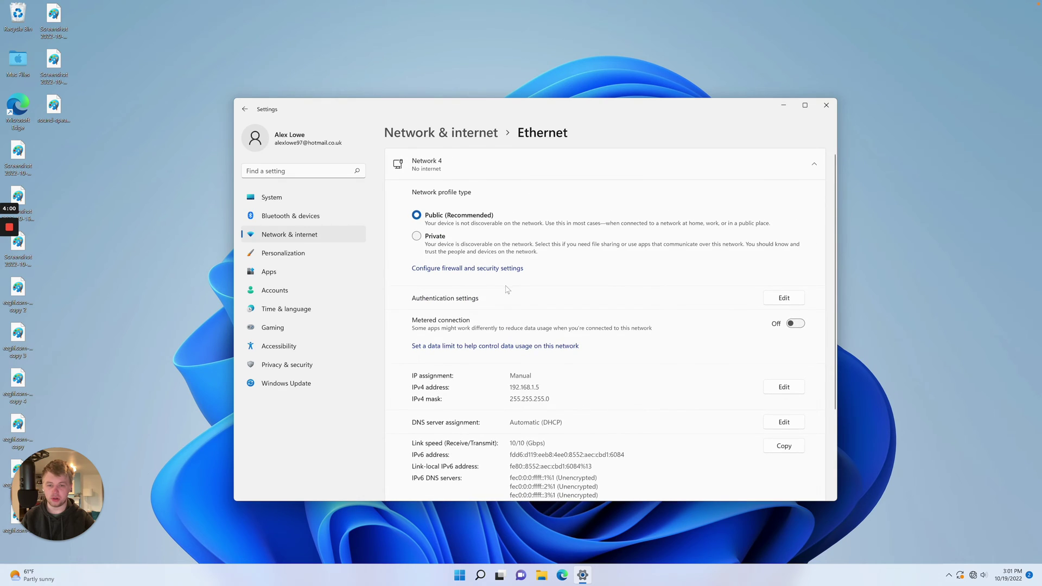
scroll(508, 289, down, 2)
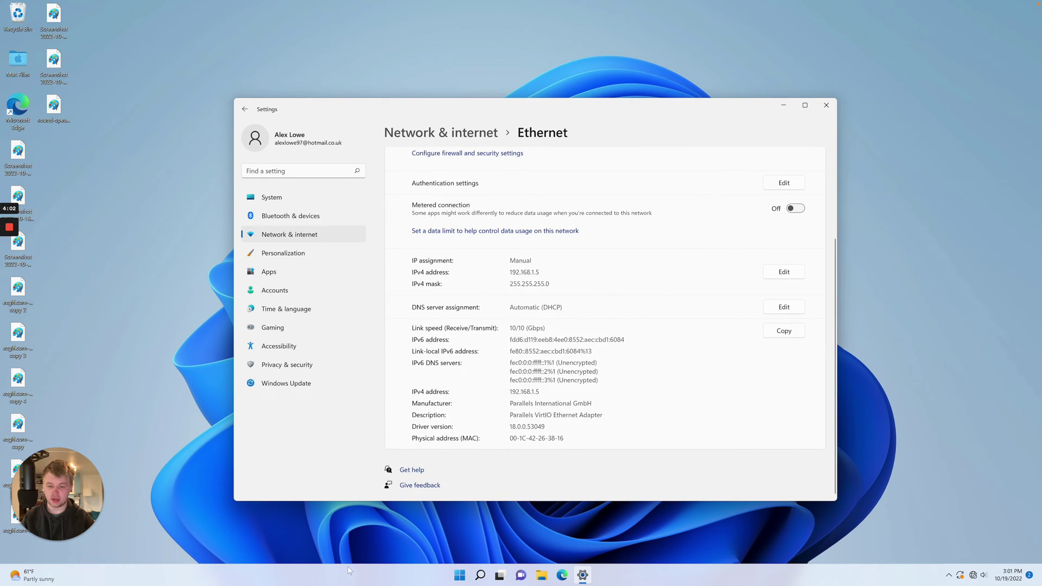
click(459, 574)
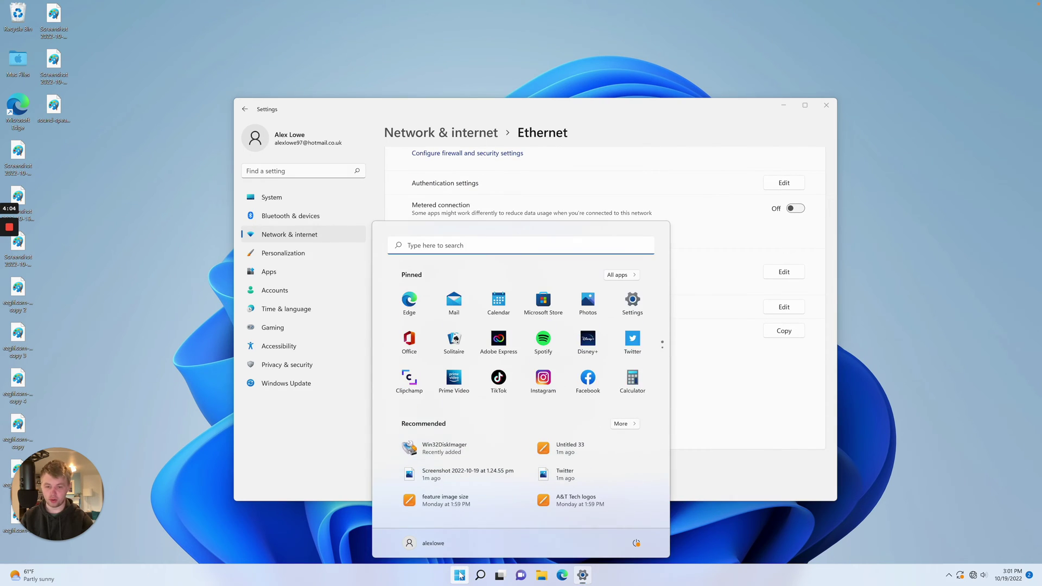
text(control)
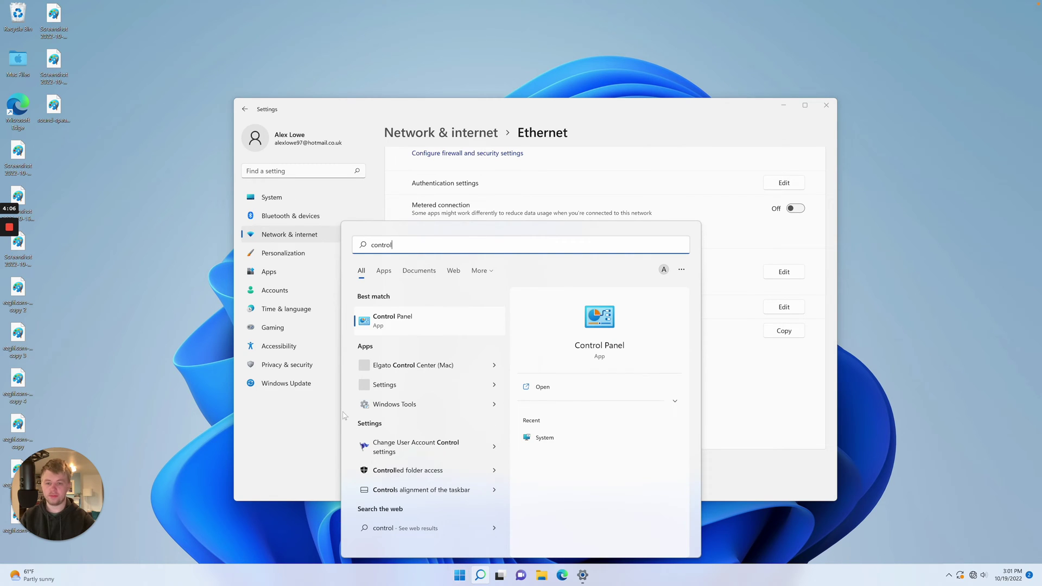
click(438, 323)
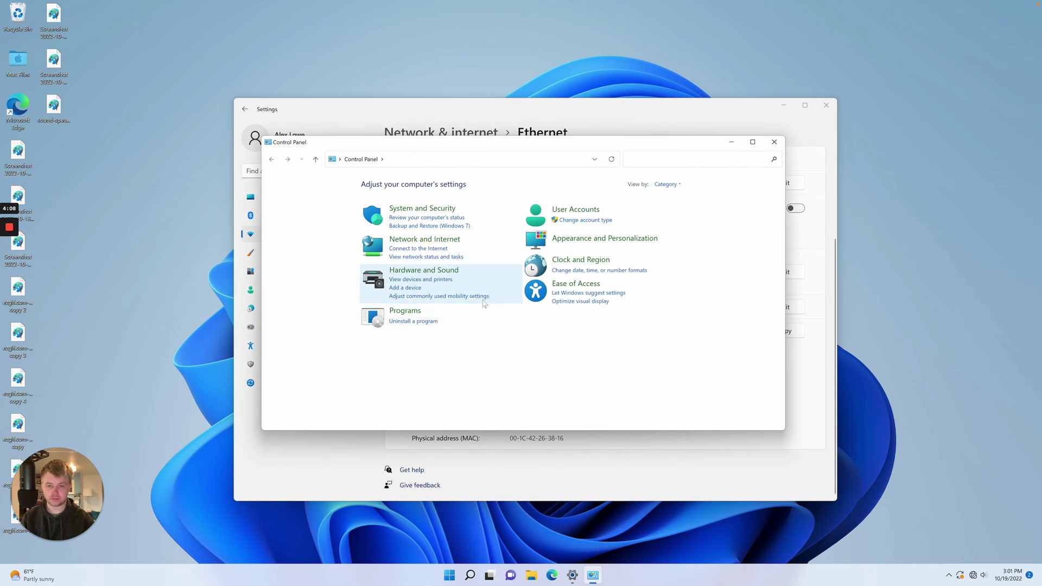
click(414, 240)
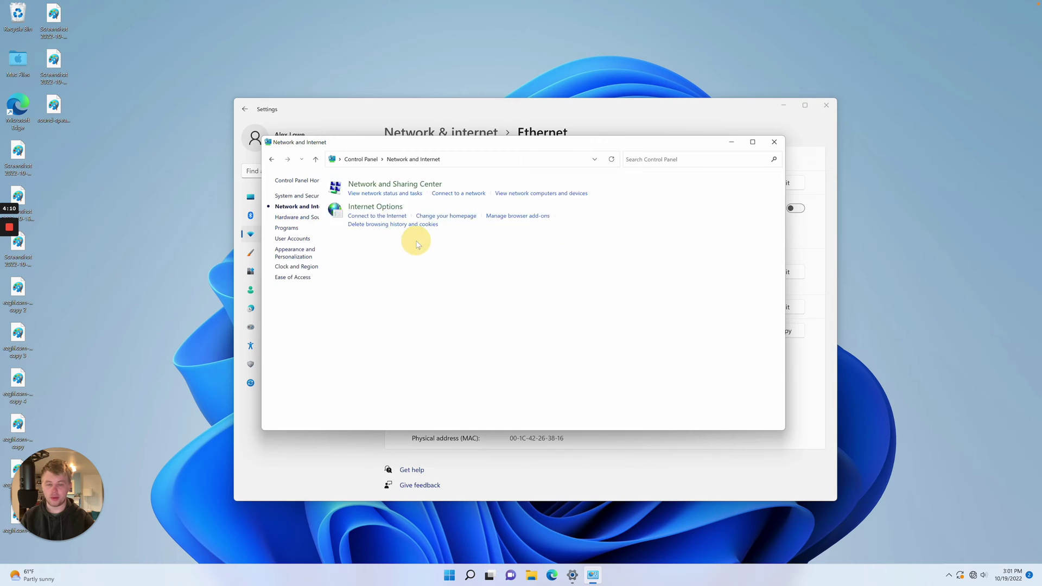
click(426, 184)
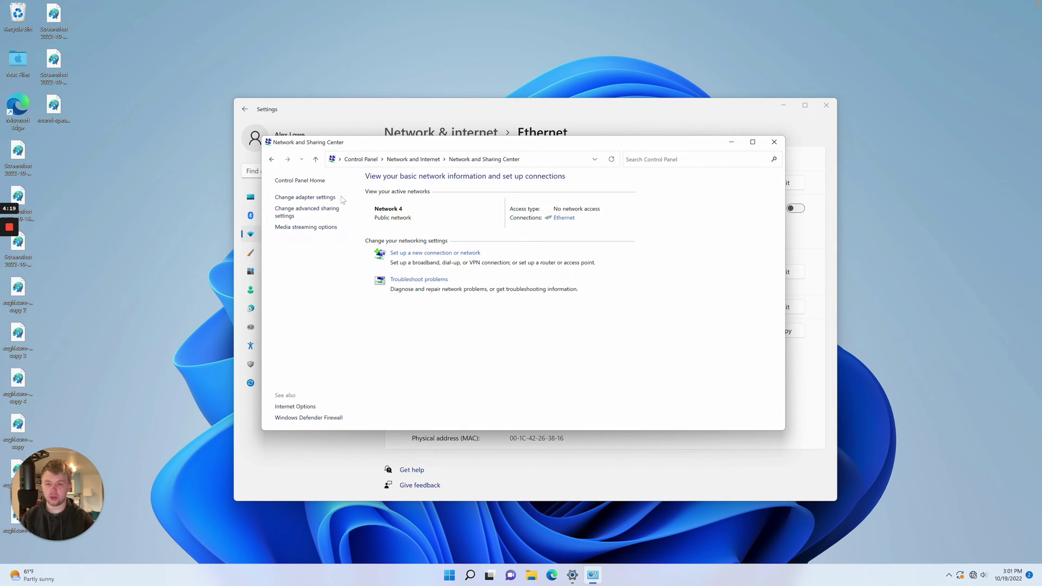
click(322, 197)
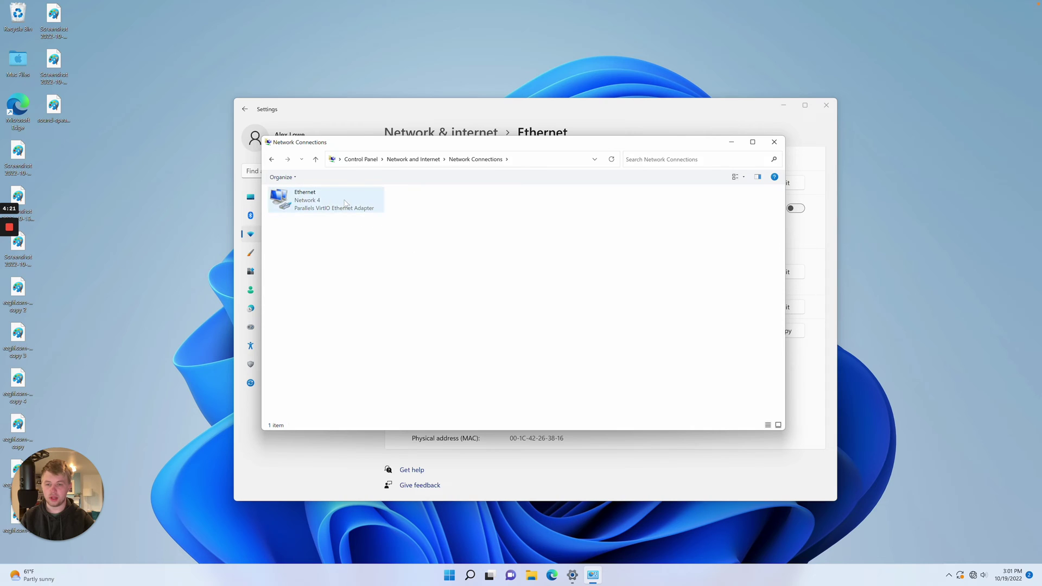
Step: In the Ethernet adapter's IPv4 properties, choose 'Use the following IP address' and begin entering a static address
right_click(346, 202)
click(371, 288)
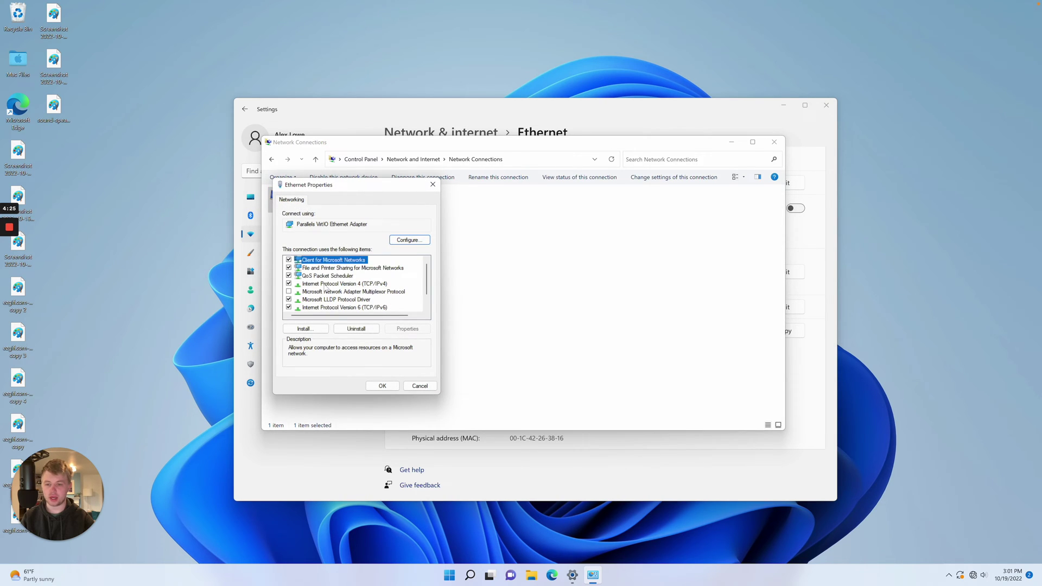
click(360, 283)
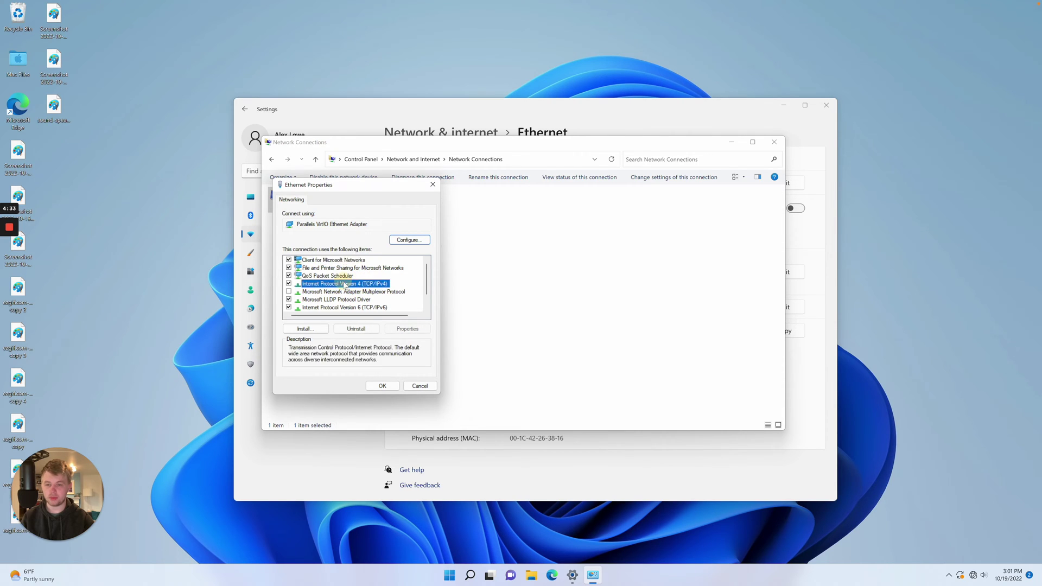
double_click(345, 284)
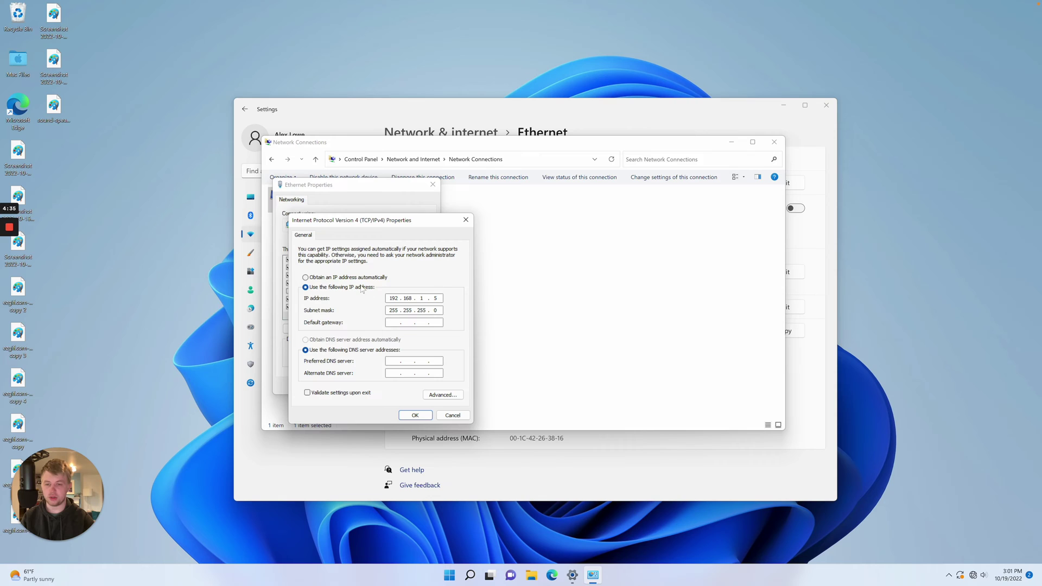
click(358, 277)
click(342, 340)
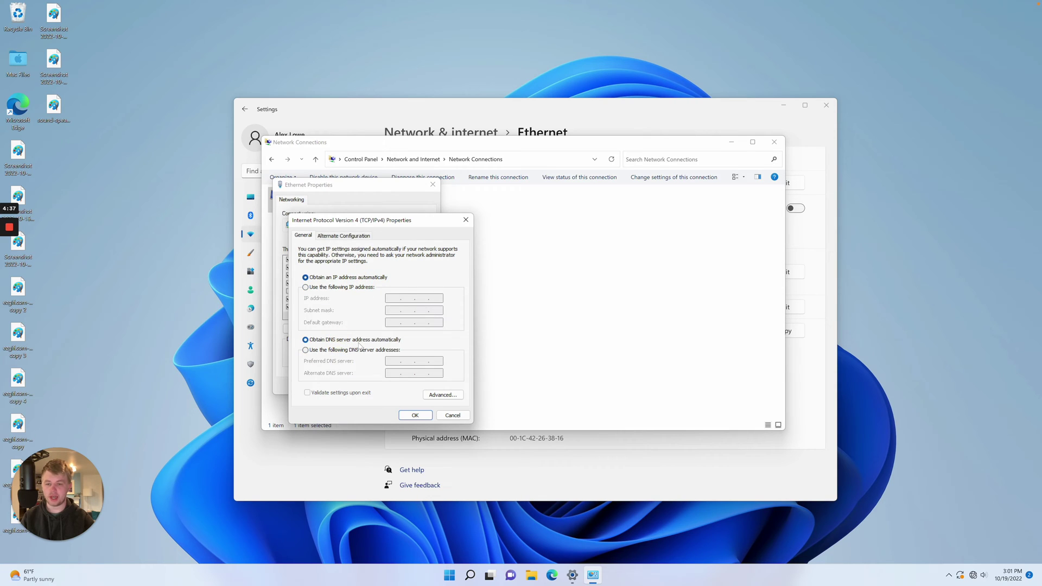
click(323, 289)
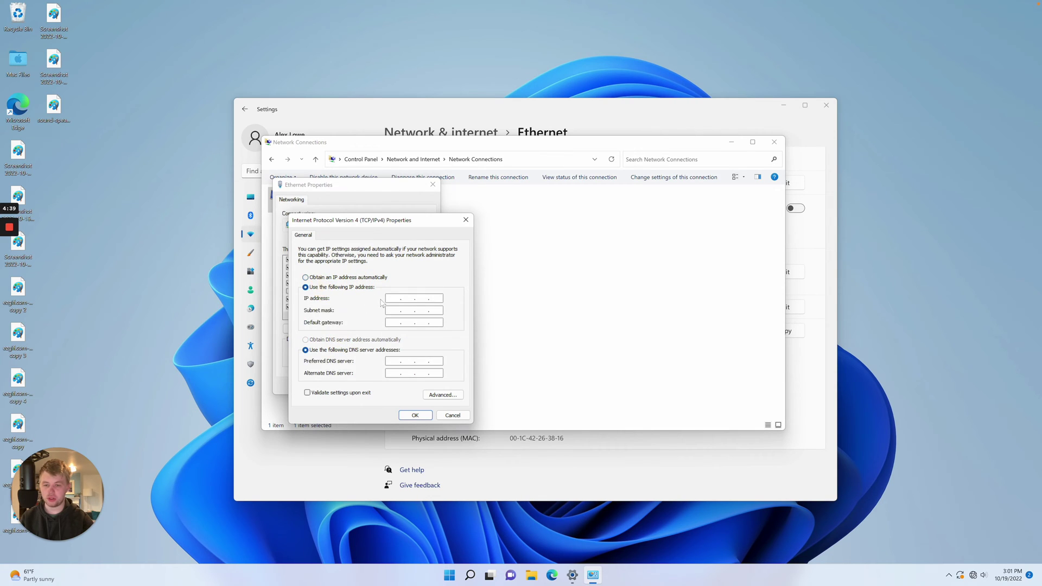
click(394, 299)
key(Tab)
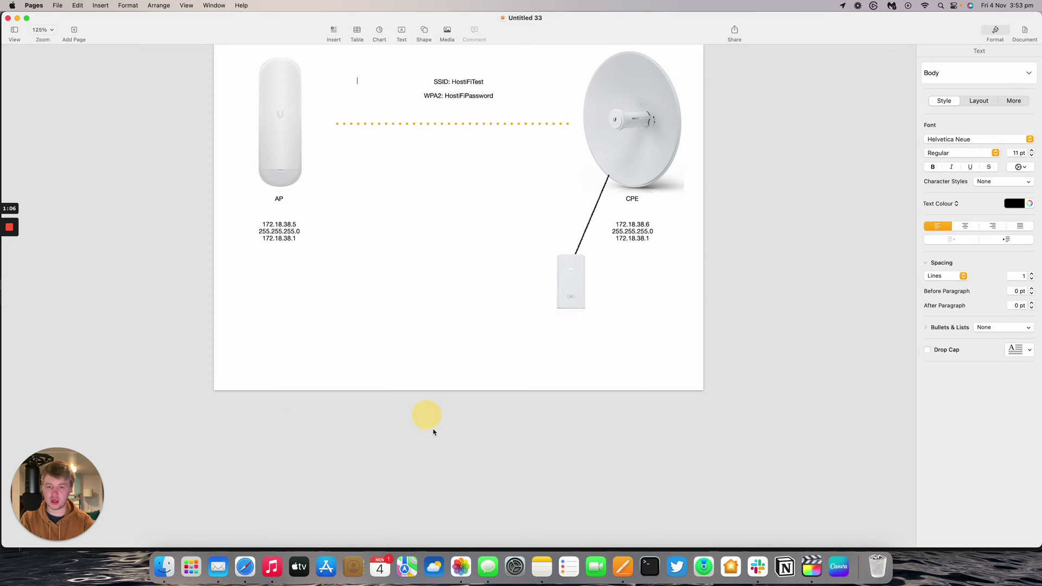
Step: Load 192.168.1.20 in a new Safari window
right_click(249, 565)
click(265, 472)
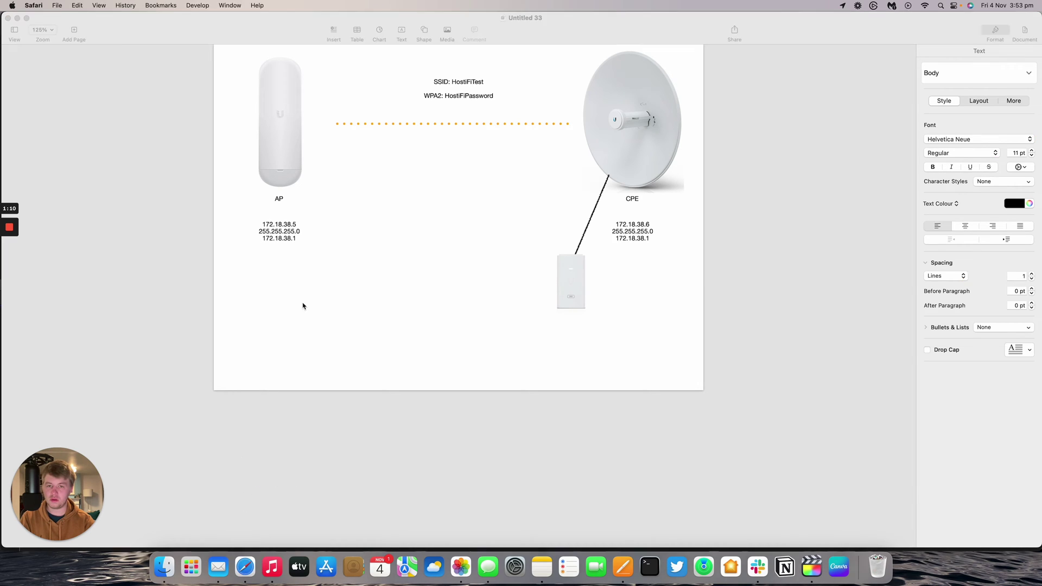
text(192)
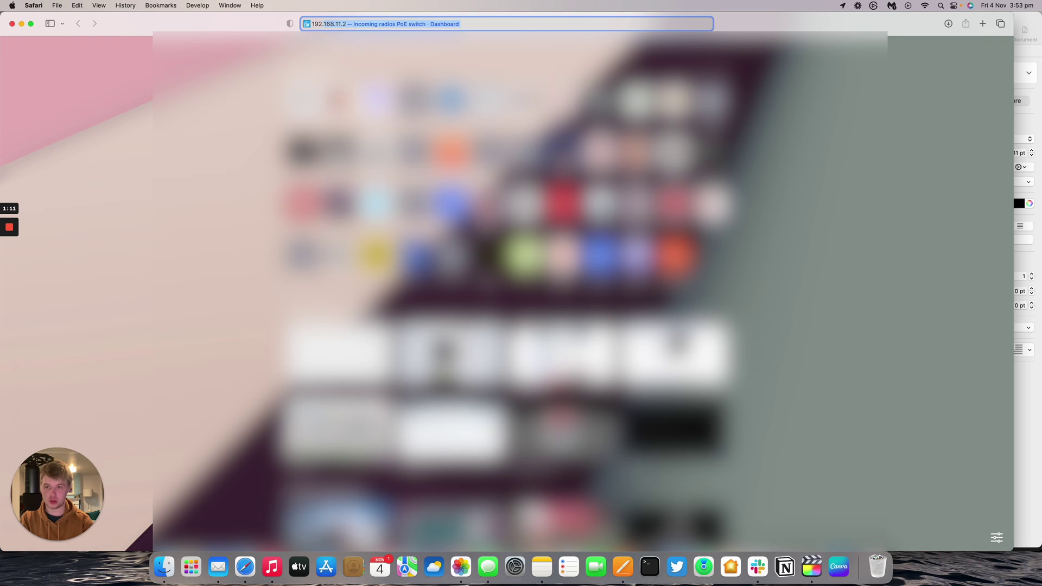
text(.168.1.20)
key(Return)
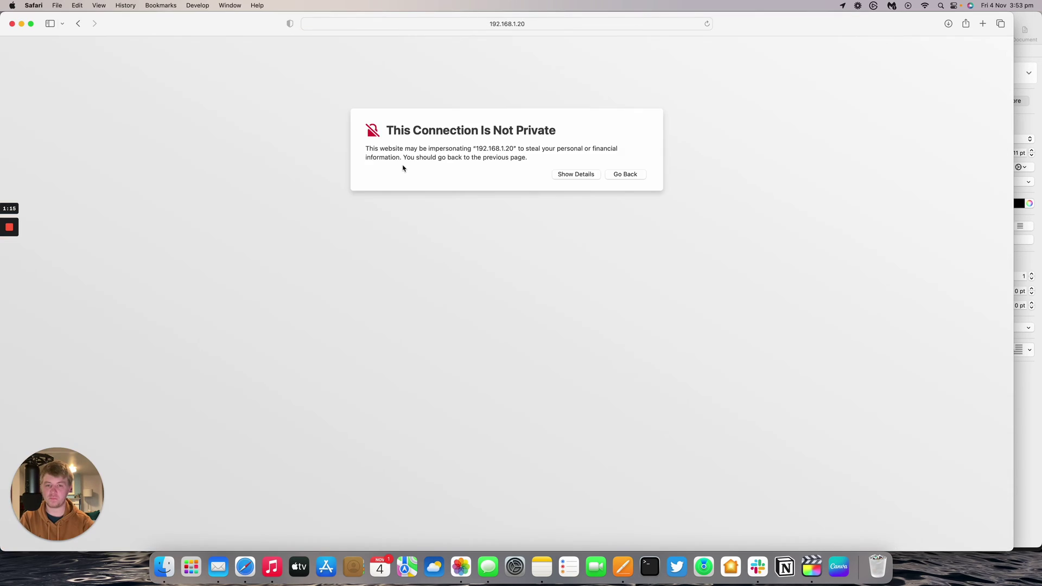
Step: Resize the window and bypass the untrusted certificate warning to visit the site
drag(2, 160, 28, 148)
click(594, 173)
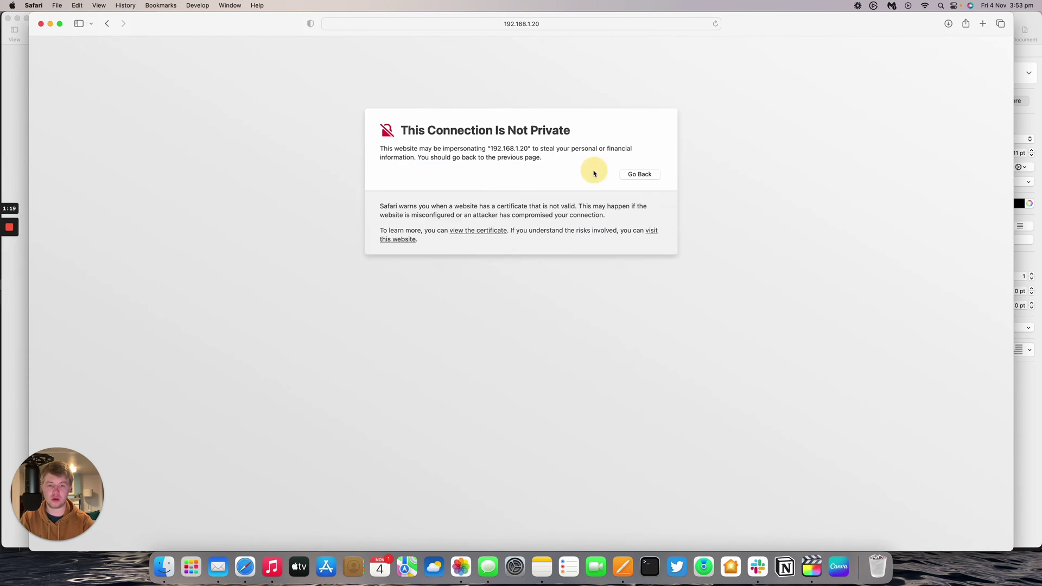
click(657, 231)
click(545, 317)
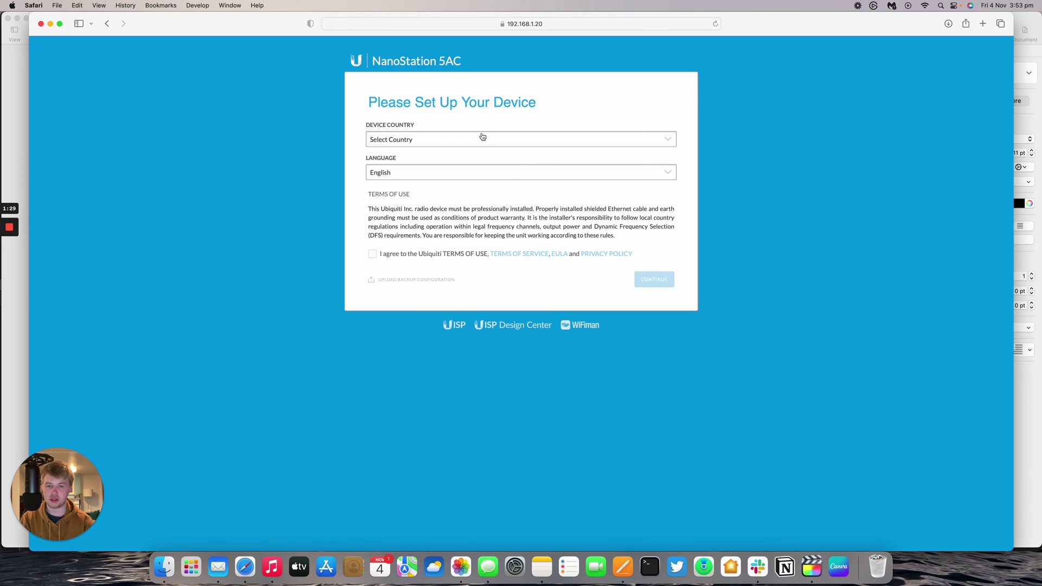
Step: Set the device country to United Kingdom, accept the terms of use and continue
click(398, 139)
scroll(406, 164, down, 15)
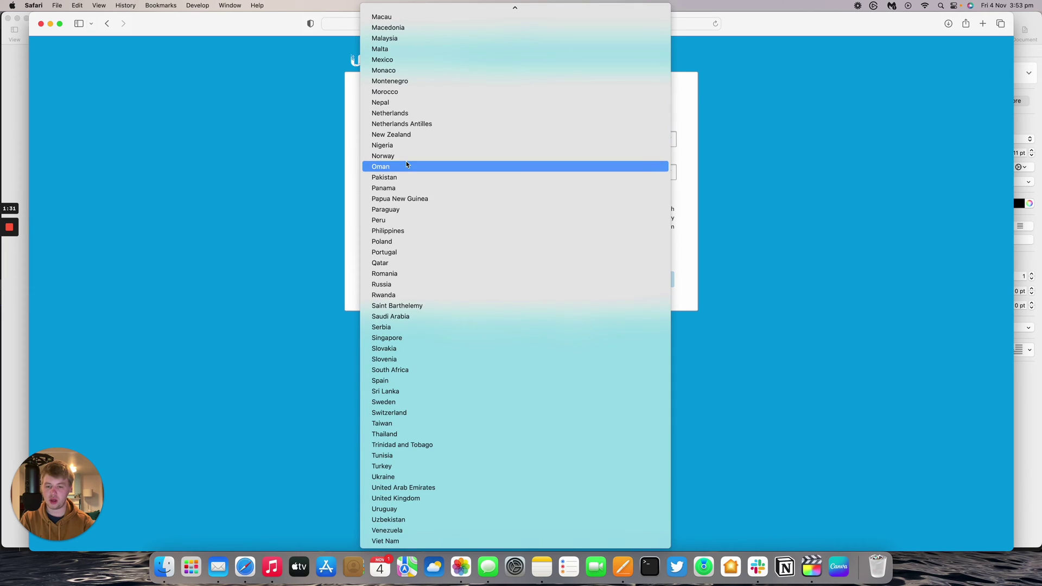
click(407, 495)
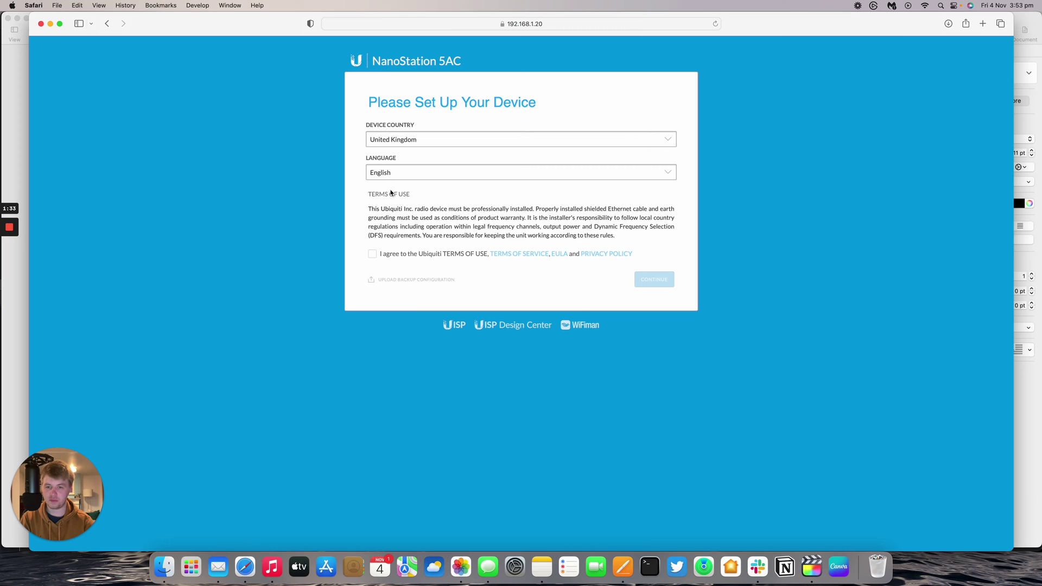
click(387, 256)
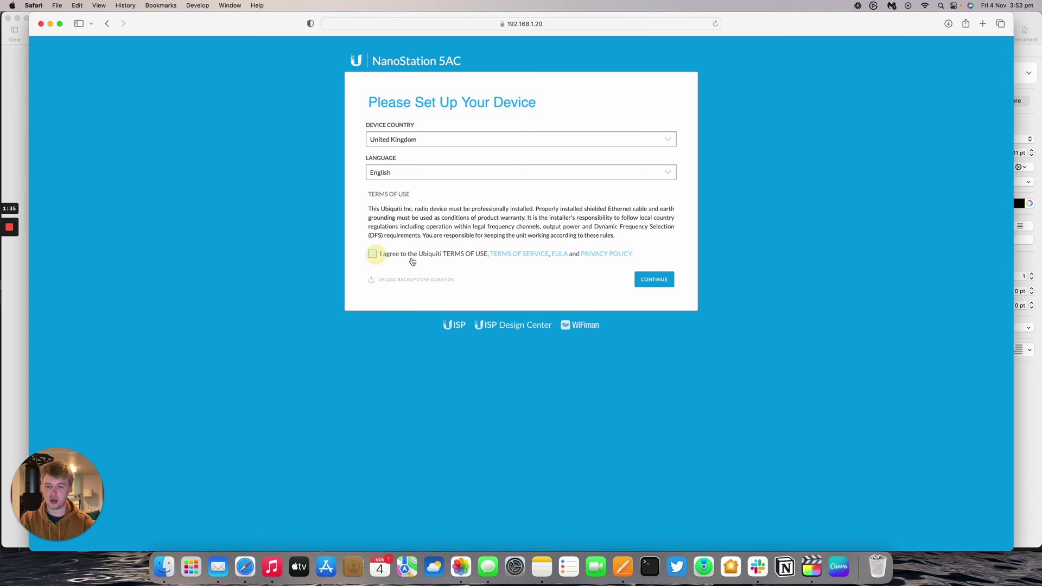
click(643, 280)
Step: Enter the admin username and password for the device login
click(426, 138)
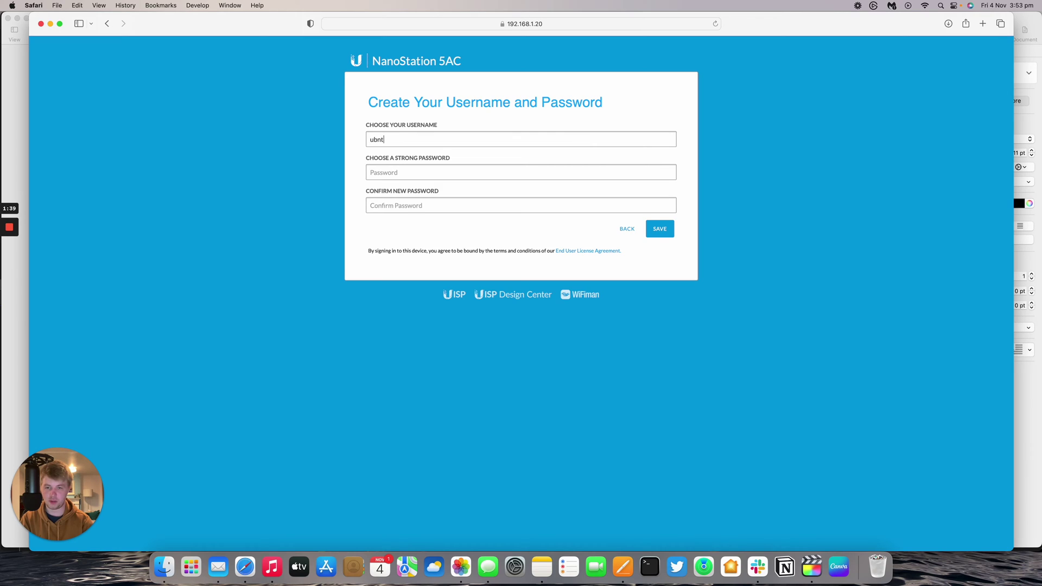
key(Tab)
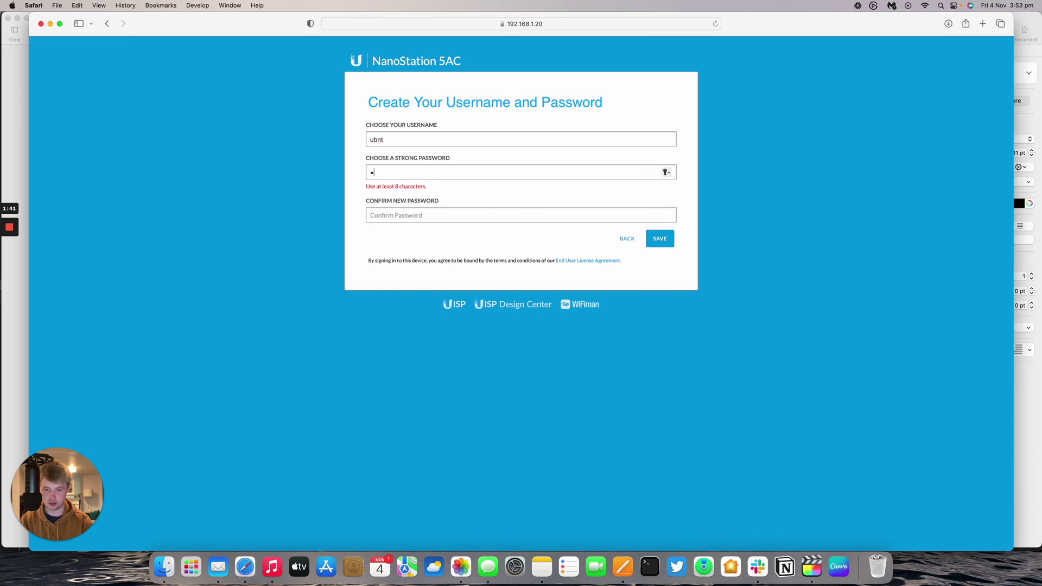
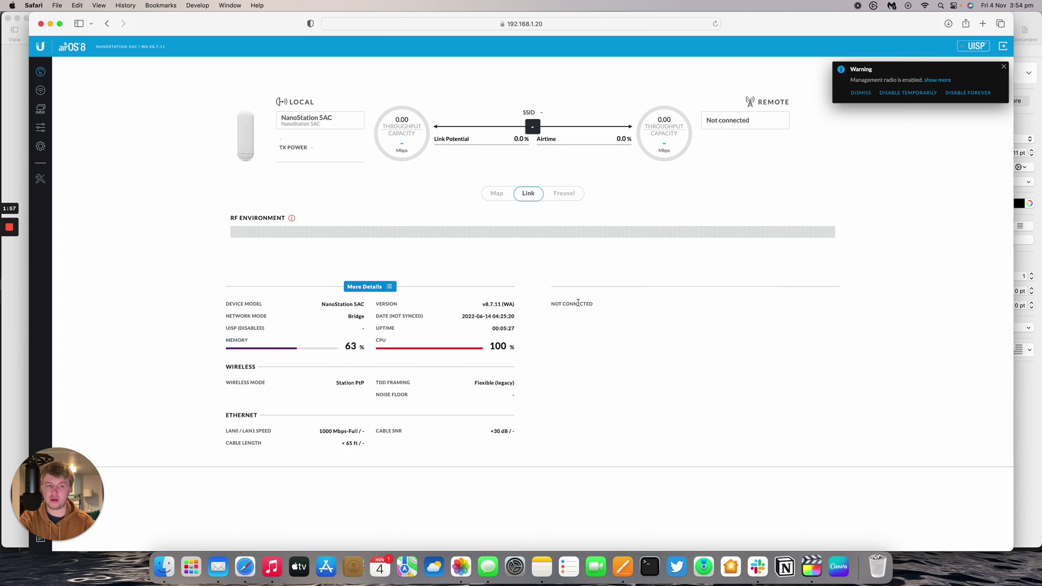
Step: Dismiss the management radio warning and go to the Wireless settings page
click(862, 101)
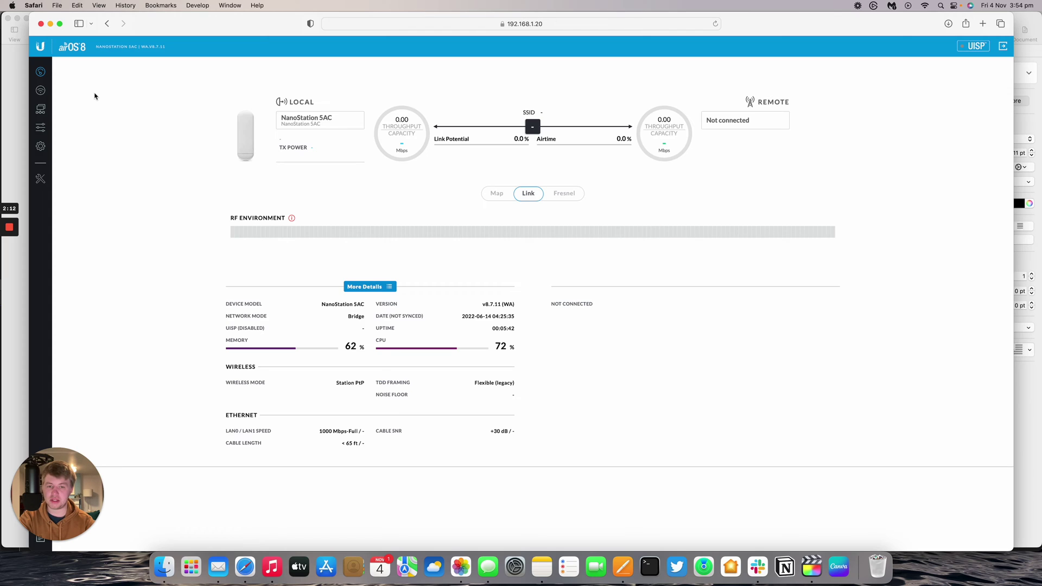
click(45, 90)
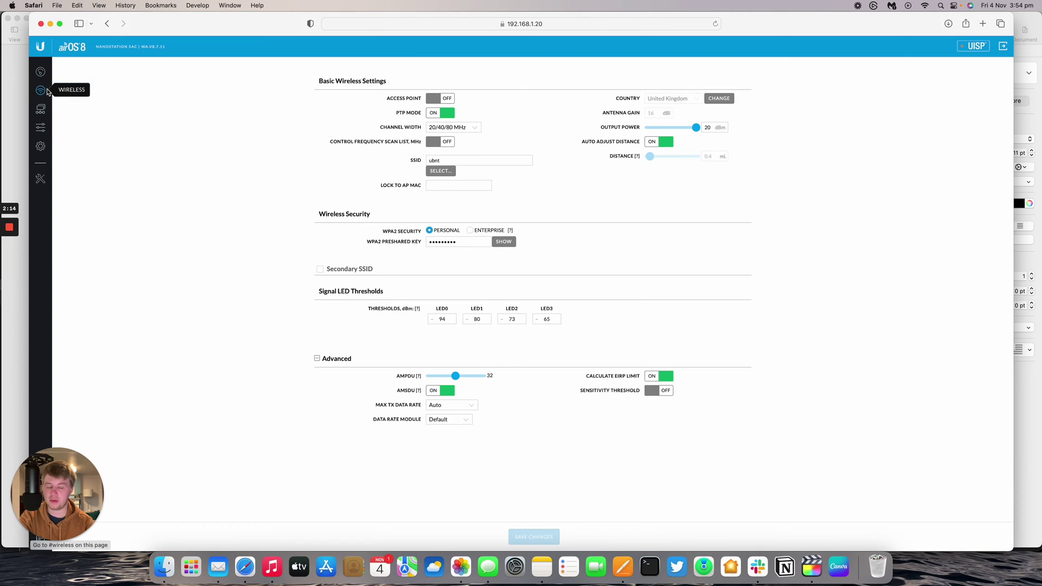
Step: Put the radio in access point mode with PTP off, 20 MHz width and 5240 MHz centre frequency
click(448, 114)
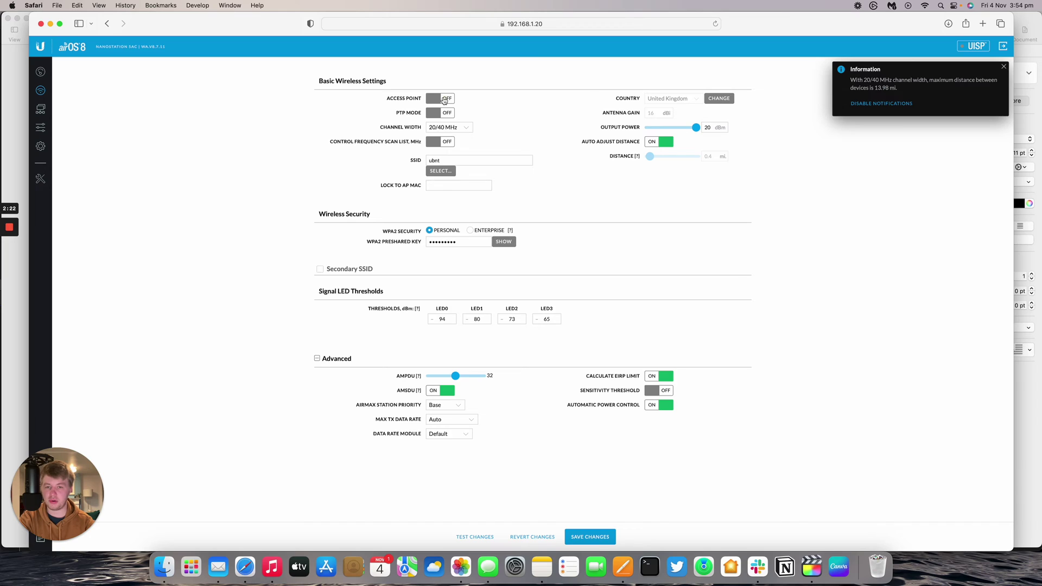
click(445, 99)
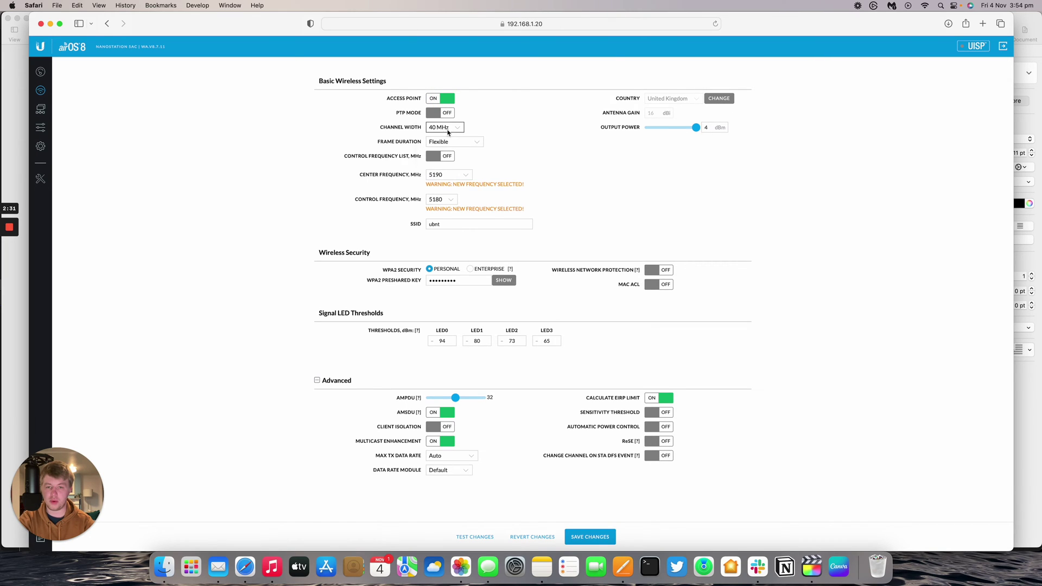
click(448, 128)
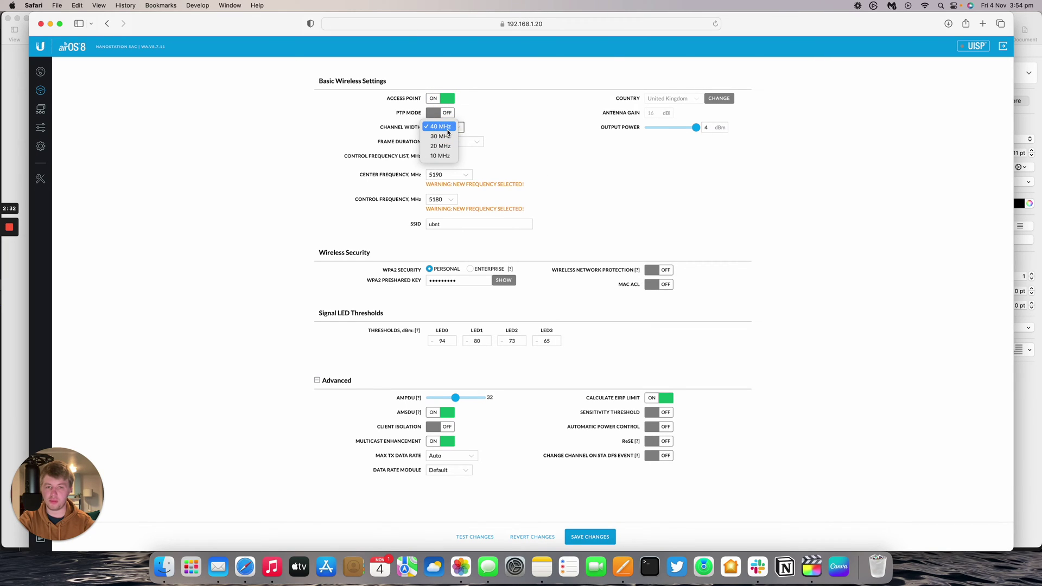
click(445, 146)
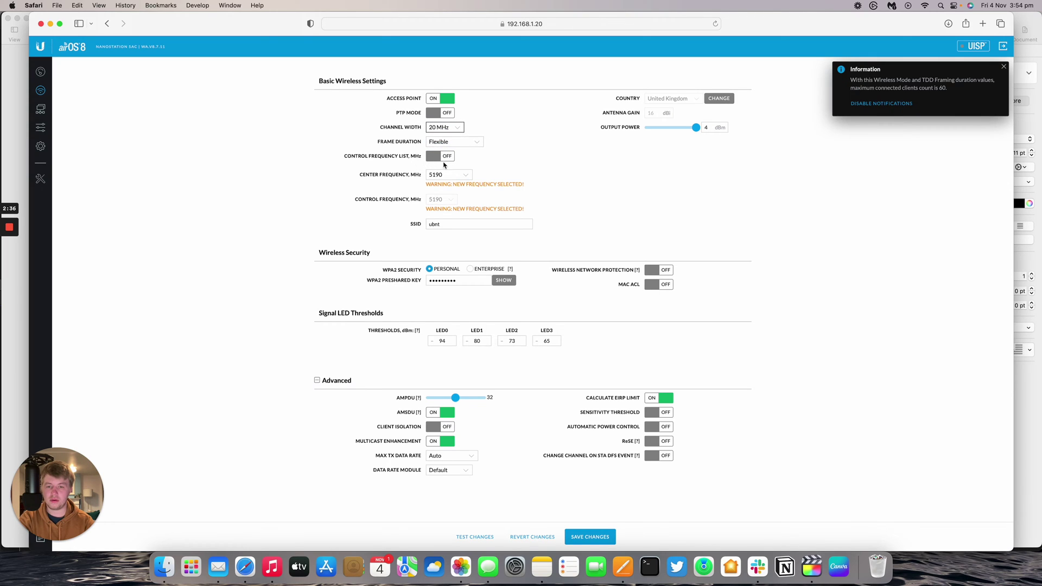
click(444, 175)
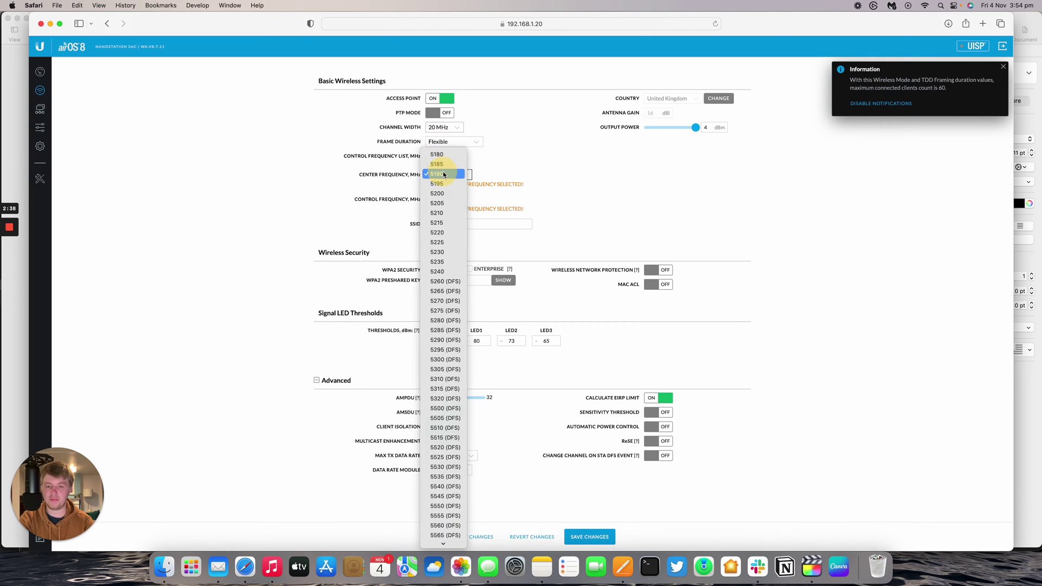
click(436, 272)
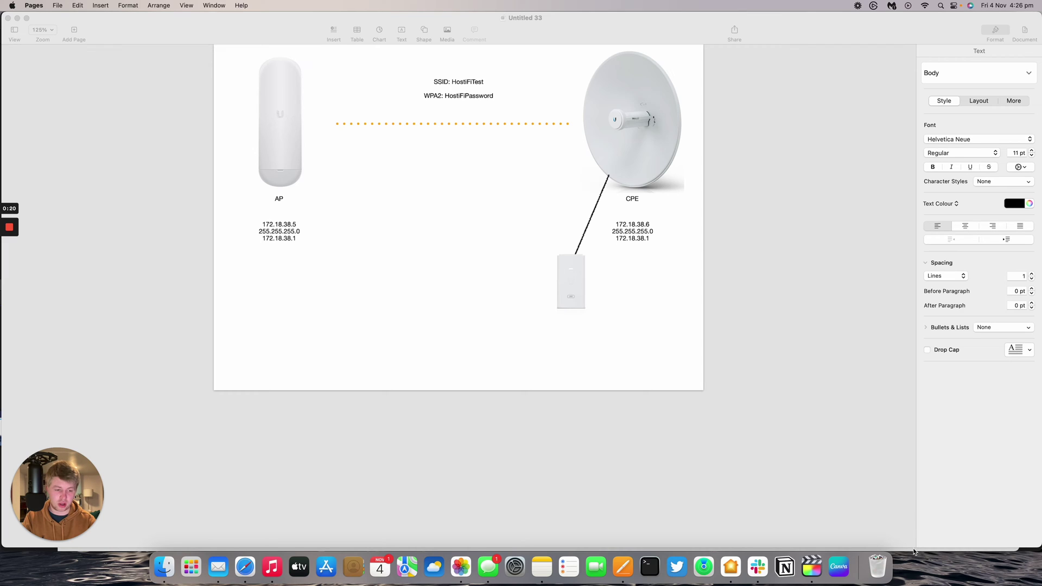
key(super+Tab)
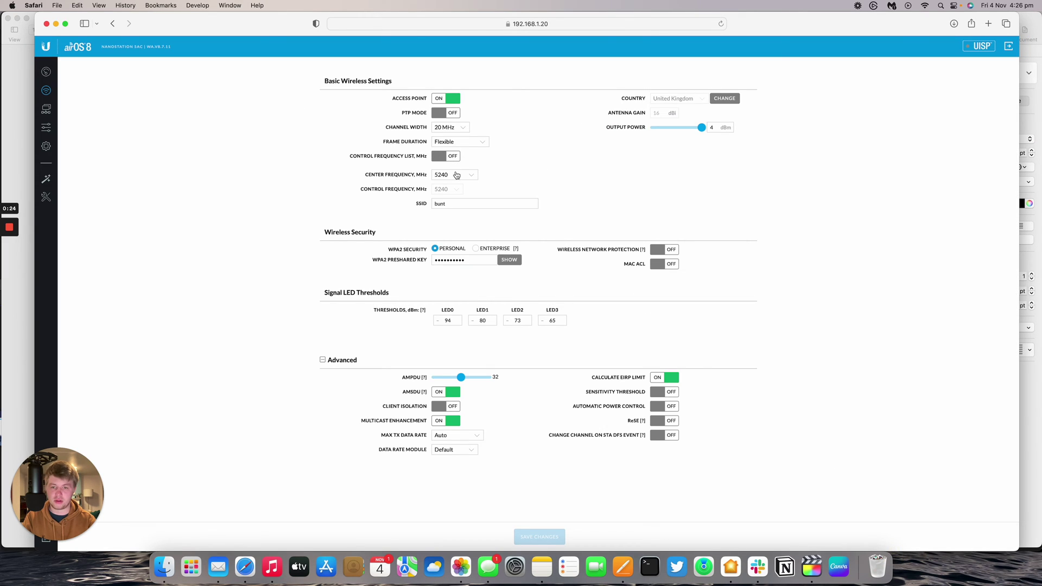
Step: Rename the SSID to HostiFiTest
double_click(463, 203)
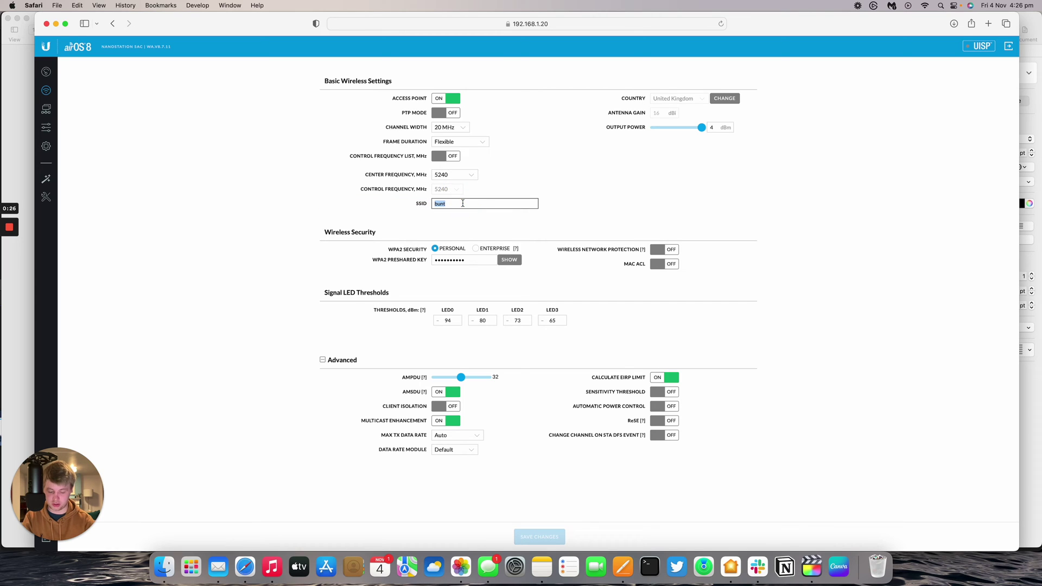
text(Hoa)
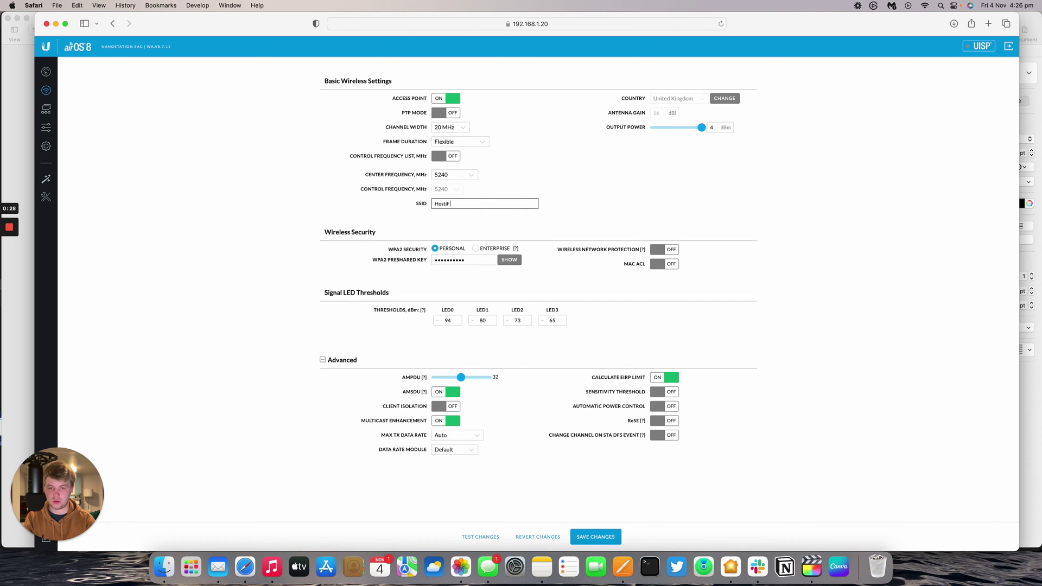
key(XF86AudioLowerVolume)
text(tiFi)
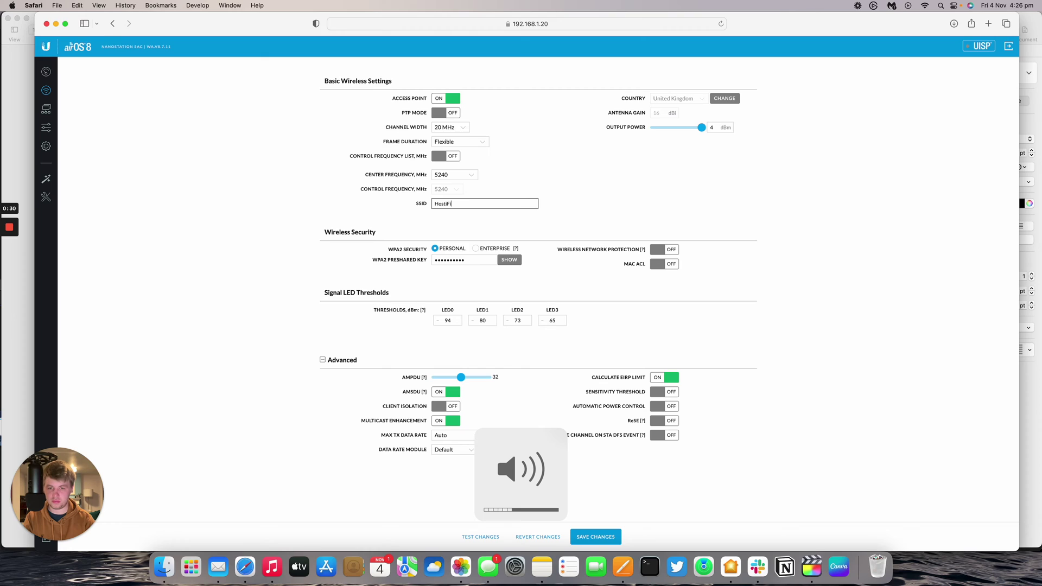
text(Test)
Step: Replace the WPA2 pre-shared key with a new passphrase, save the changes and view the dashboard
click(509, 260)
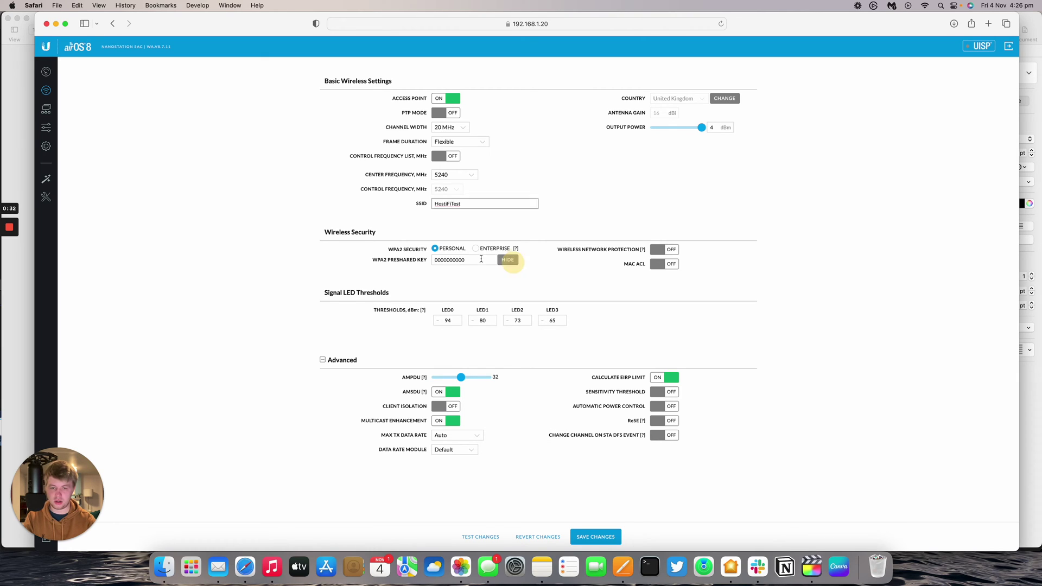
double_click(481, 258)
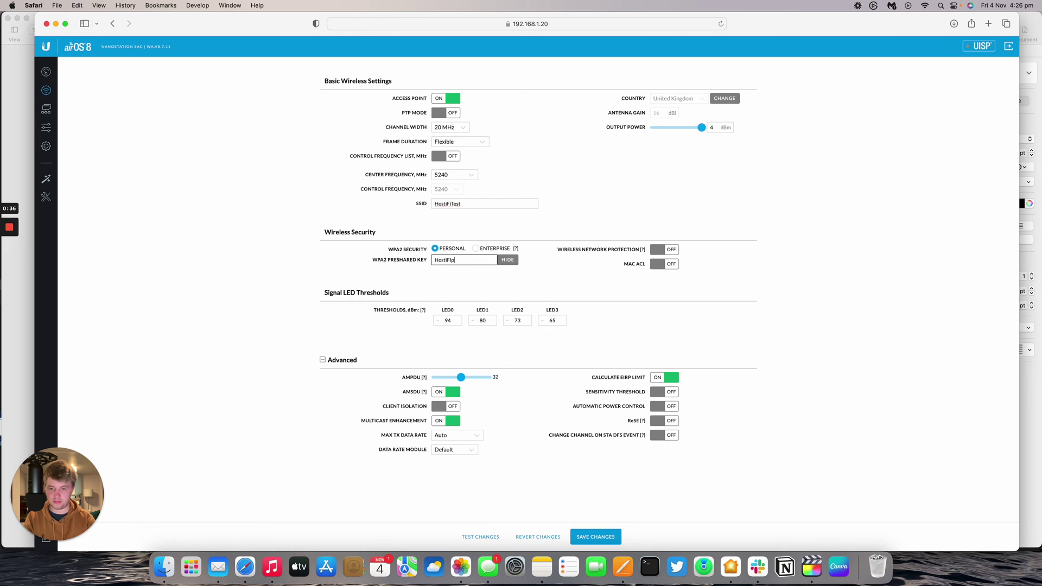
click(596, 536)
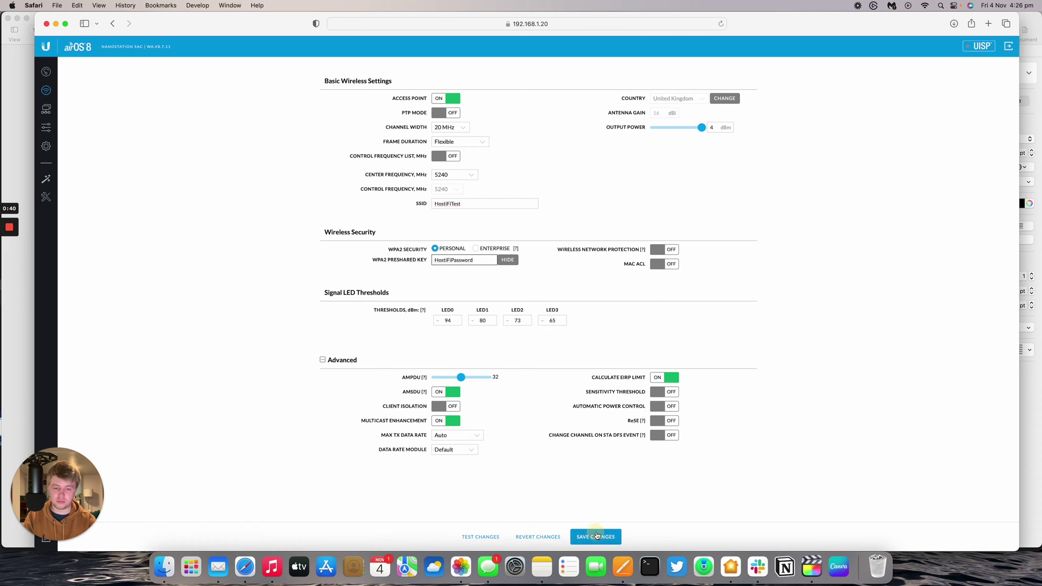
click(46, 71)
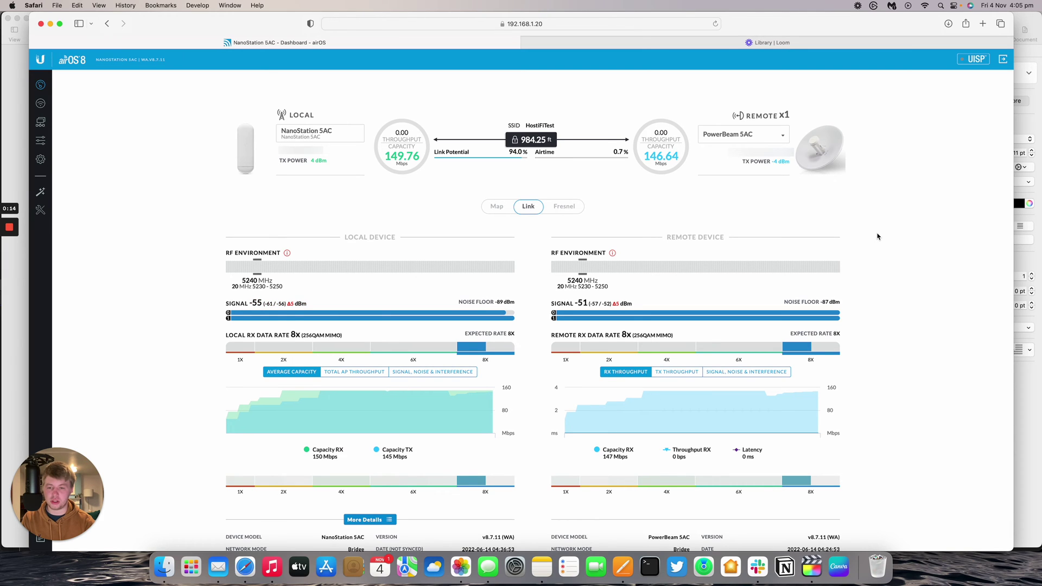
Step: Show the table of connected remote stations (the PowerBeam 5AC), then close it
scroll(877, 234, down, 5)
scroll(872, 235, up, 5)
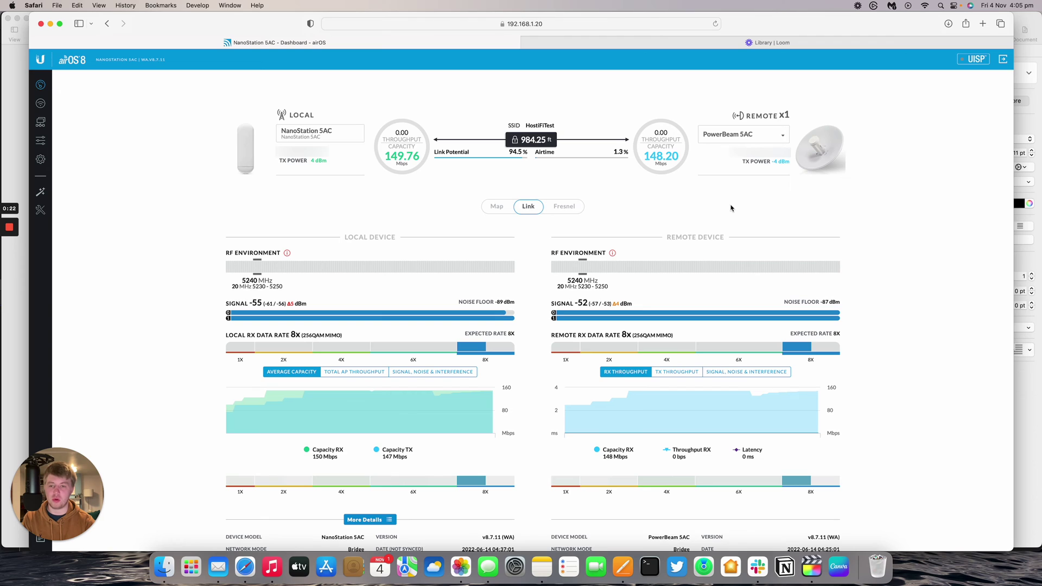
click(783, 114)
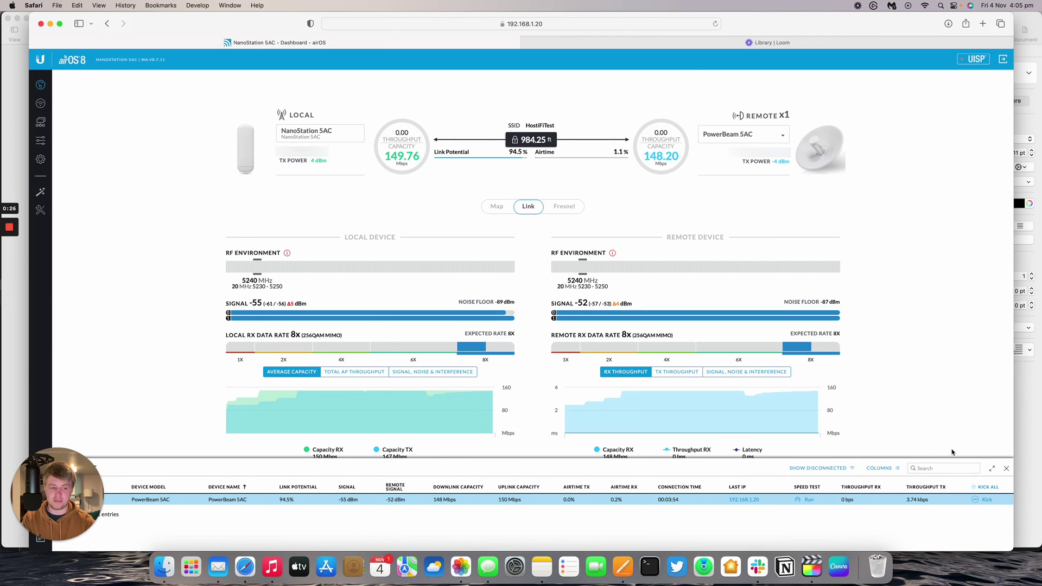
click(1007, 468)
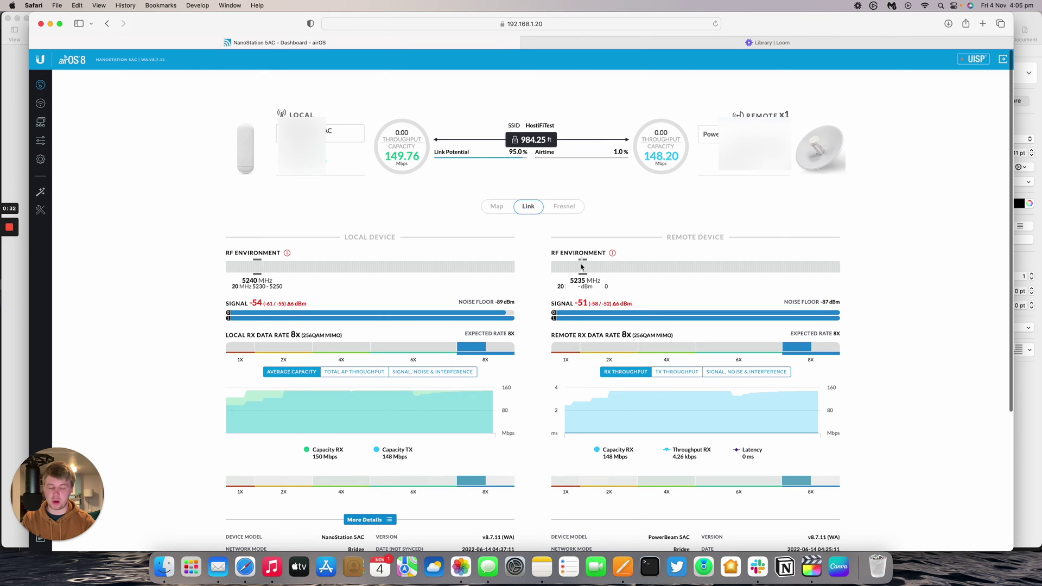
Step: Check the signal Δ figure and the link stats: Access Point PtMP to Station PtMP, 0.2 miles apart
scroll(698, 265, down, 1)
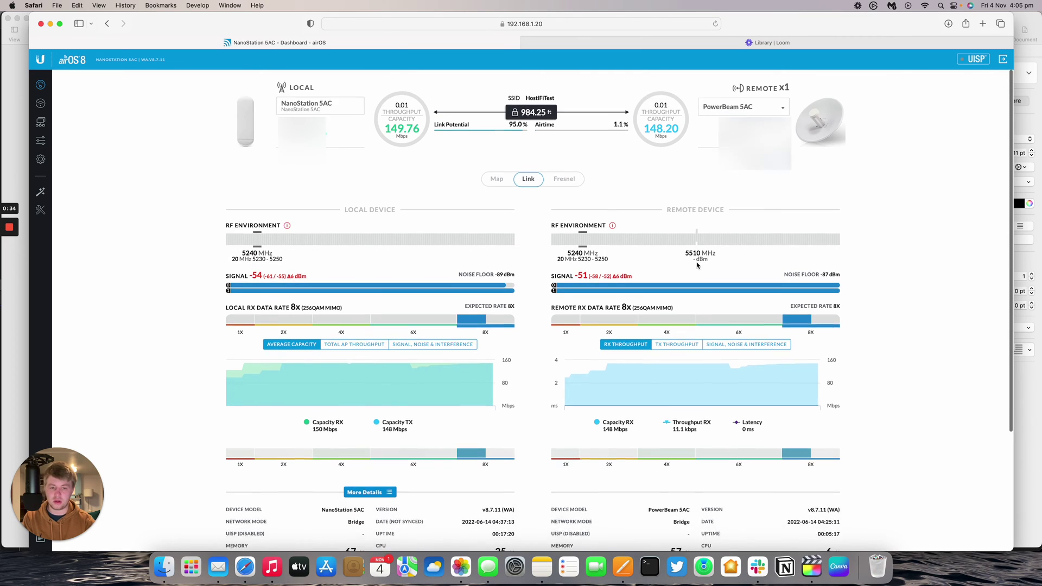
mouse_move(597, 275)
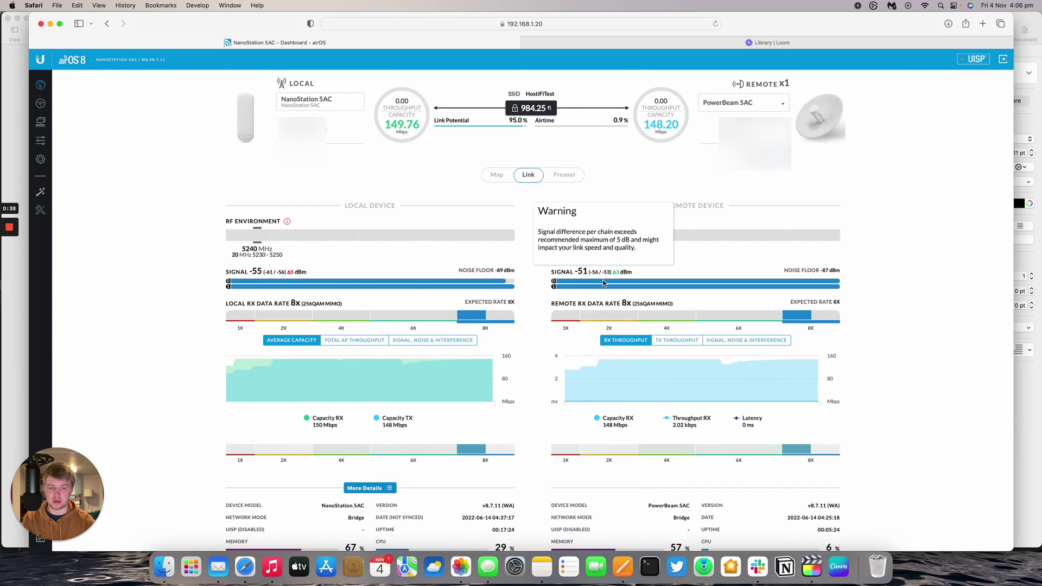
scroll(604, 283, up, 1)
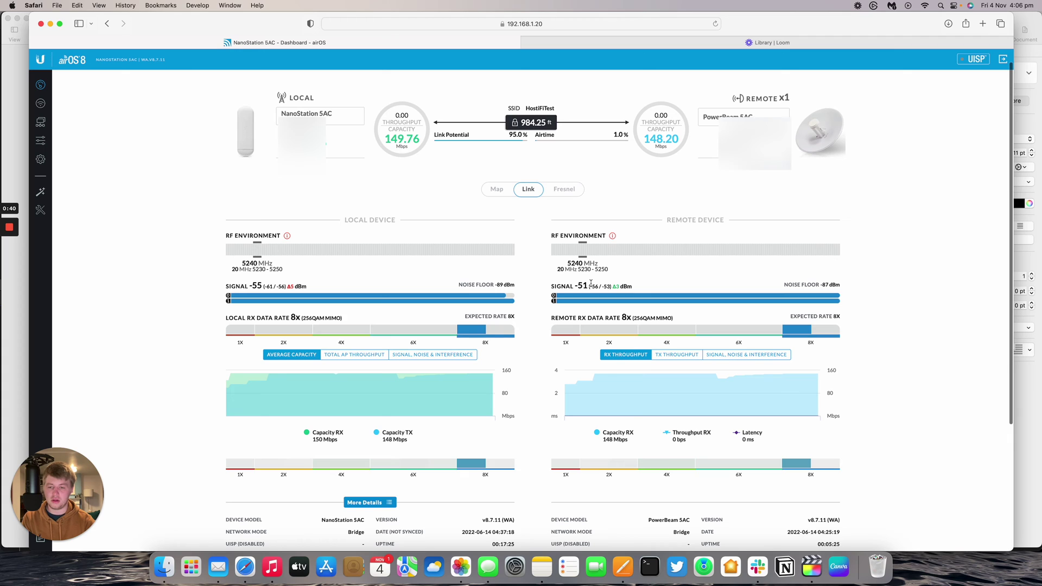
scroll(602, 285, down, 10)
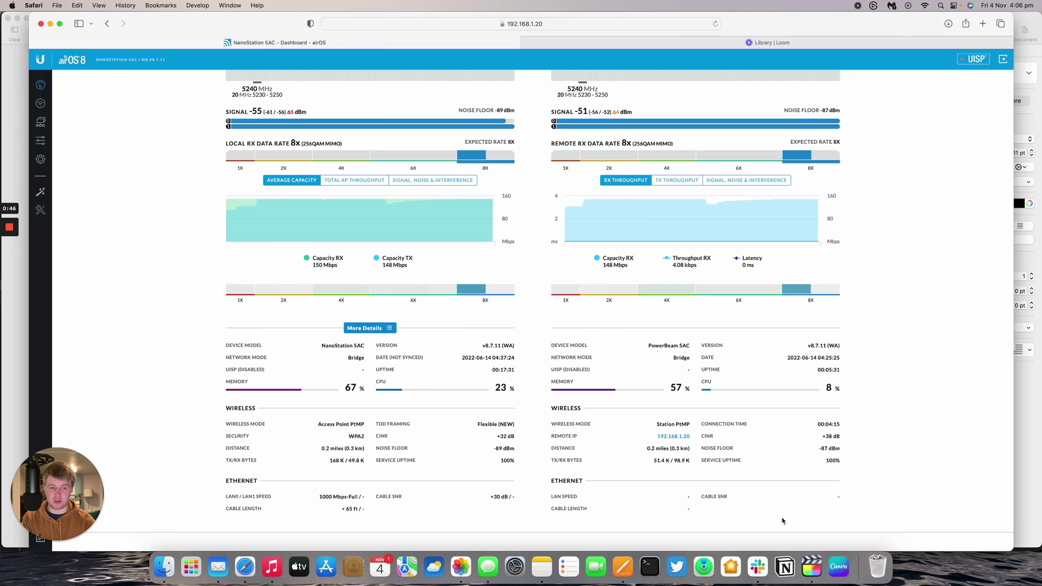
scroll(754, 361, down, 2)
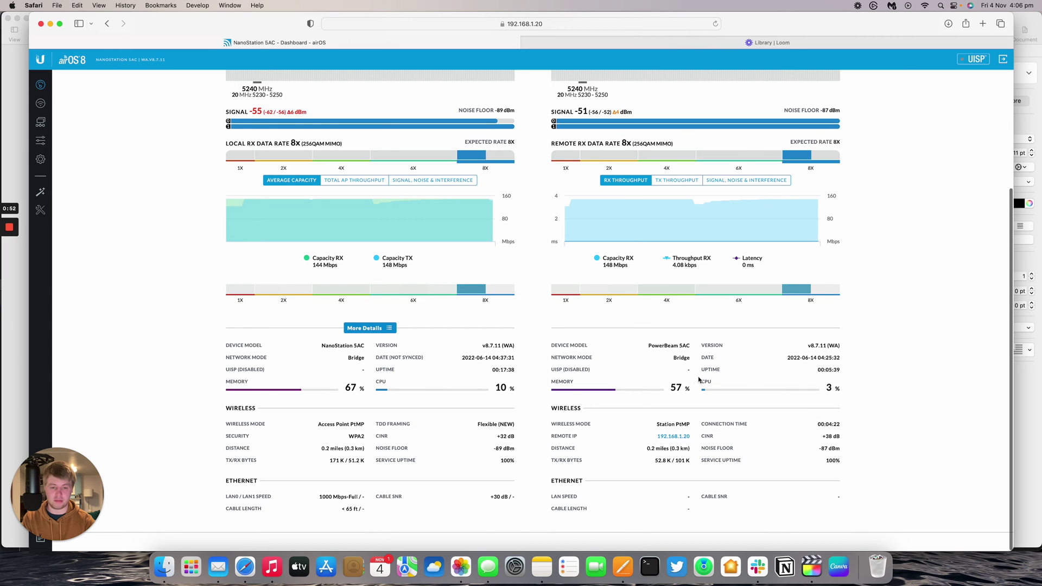
scroll(722, 315, up, 5)
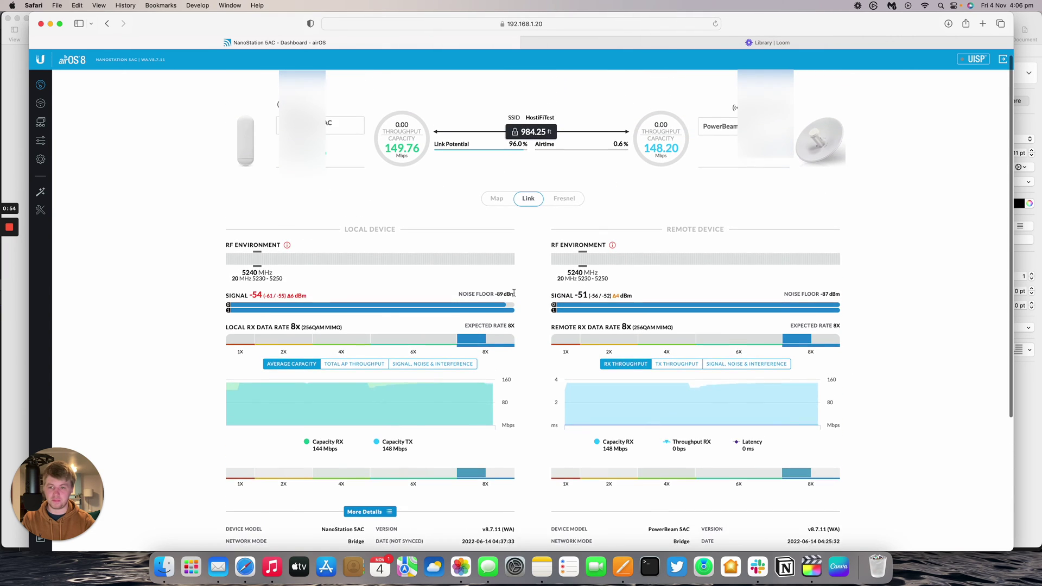
click(41, 211)
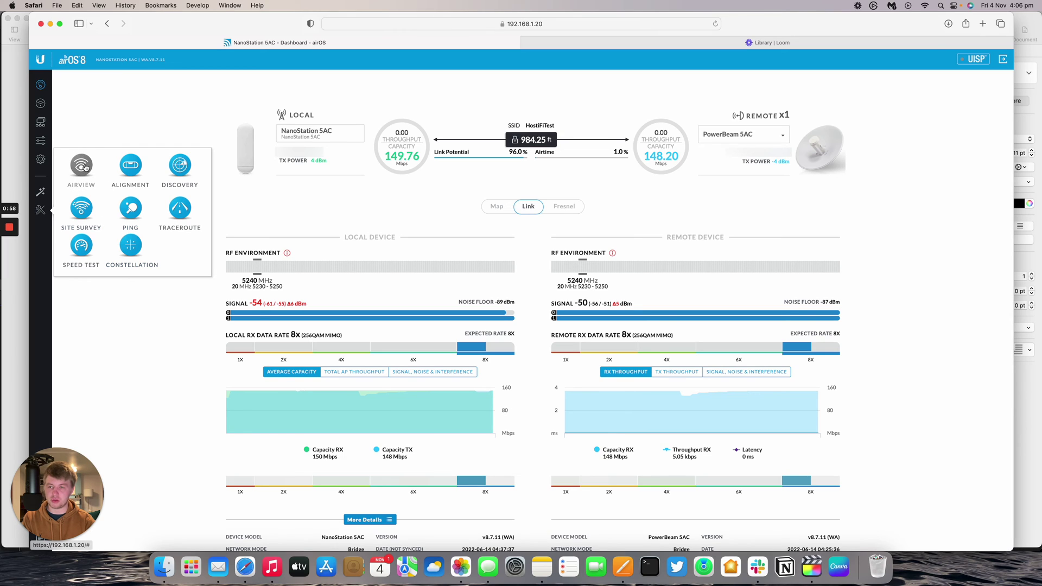
Step: Show the Constellation diagrams: local RX 32 dB CINR at -40 dBm, remote 38 dB at -38 dBm
click(130, 245)
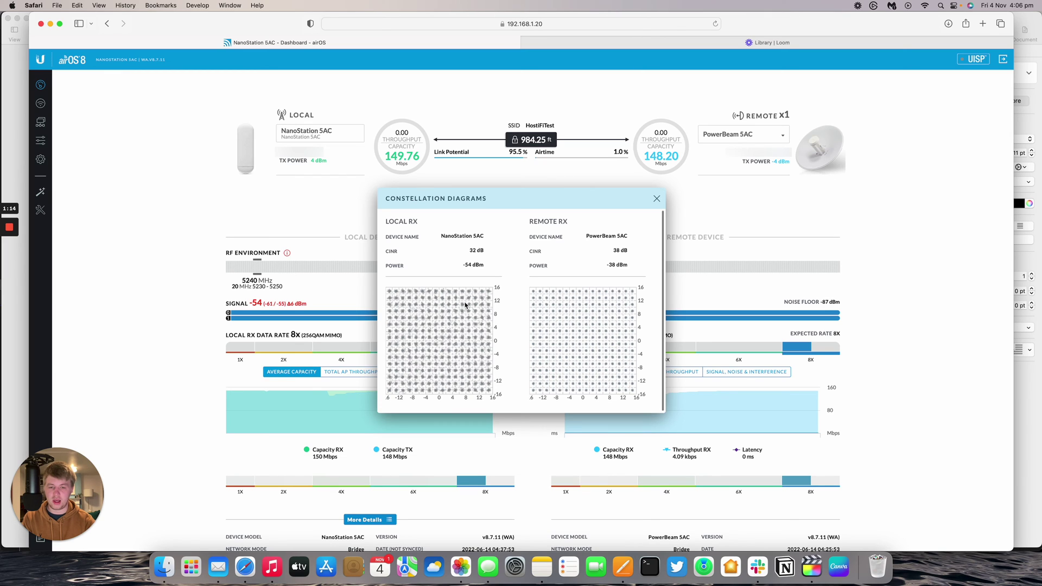
click(481, 264)
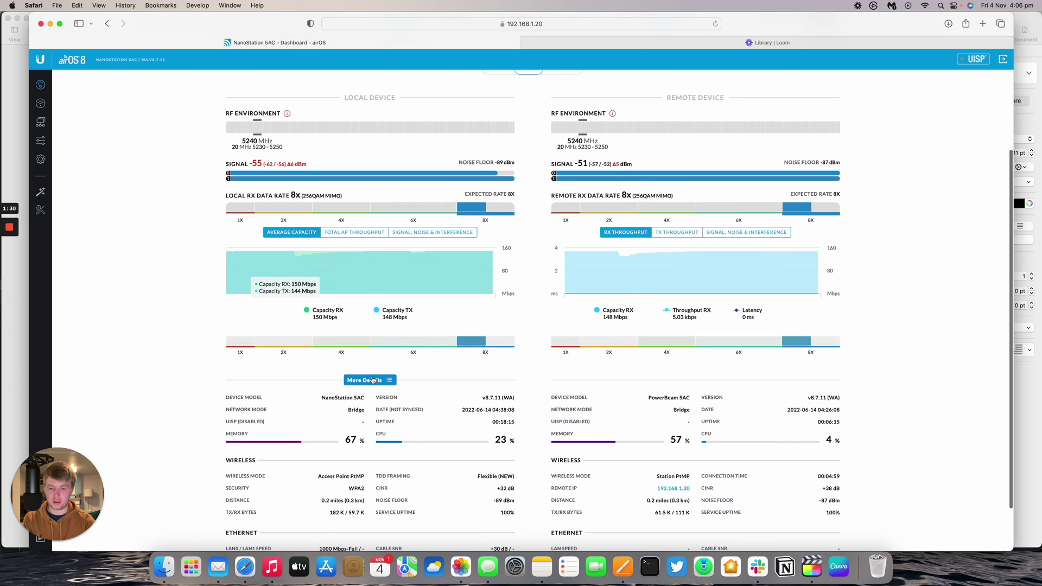
Step: View the NanoStation's DHCP client, routes and bridge table (two BRIDGE0 entries on WLAN0 and LAN0)
click(373, 380)
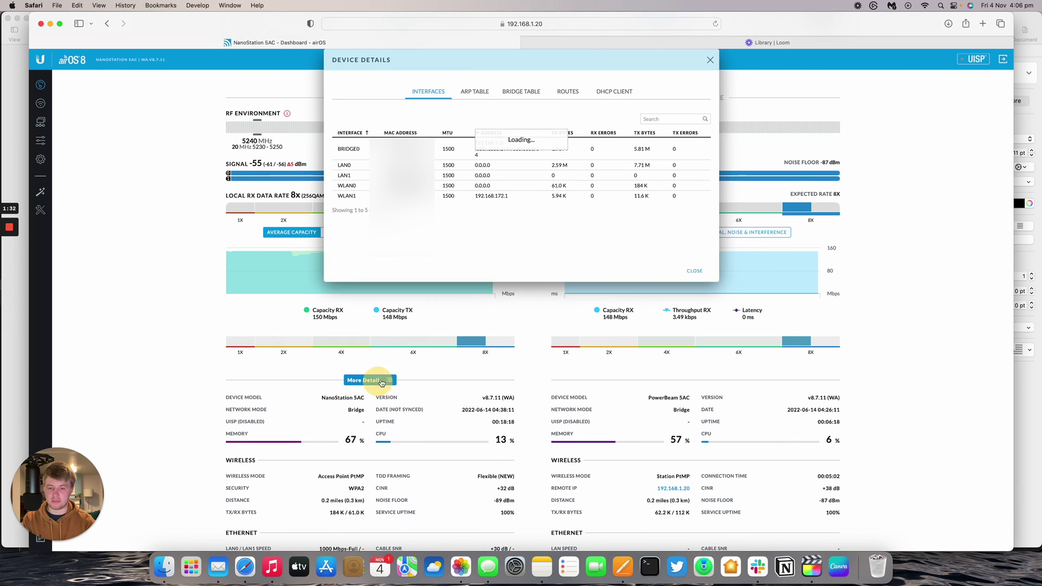
scroll(515, 62, up, 2)
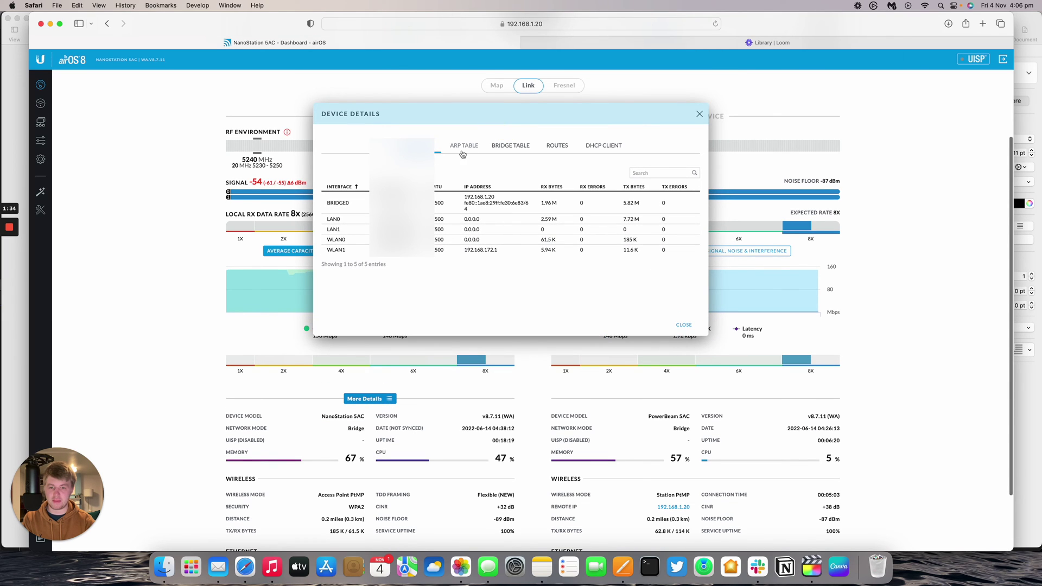
click(595, 151)
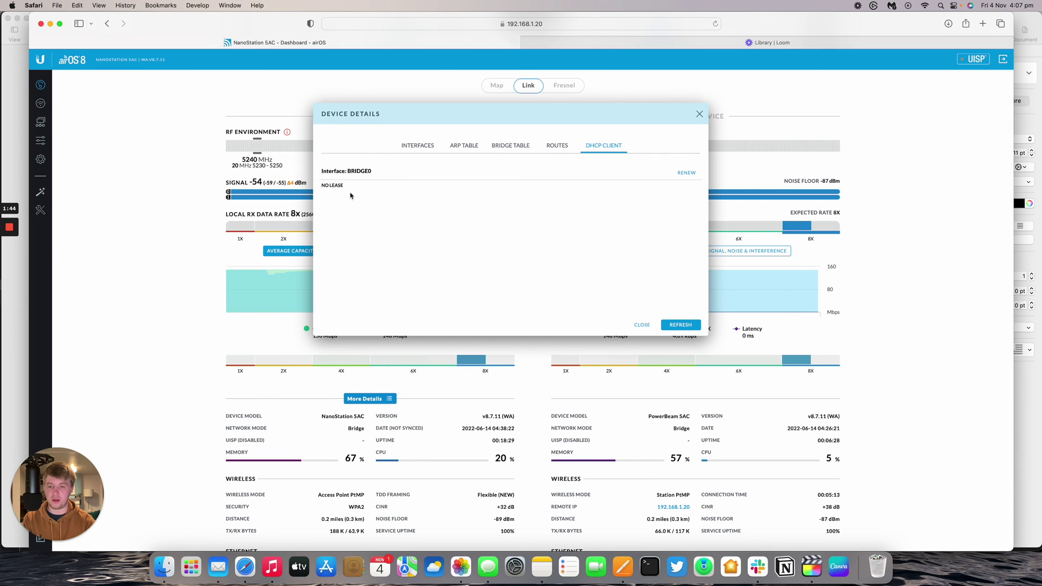
click(557, 145)
scroll(477, 218, down, 1)
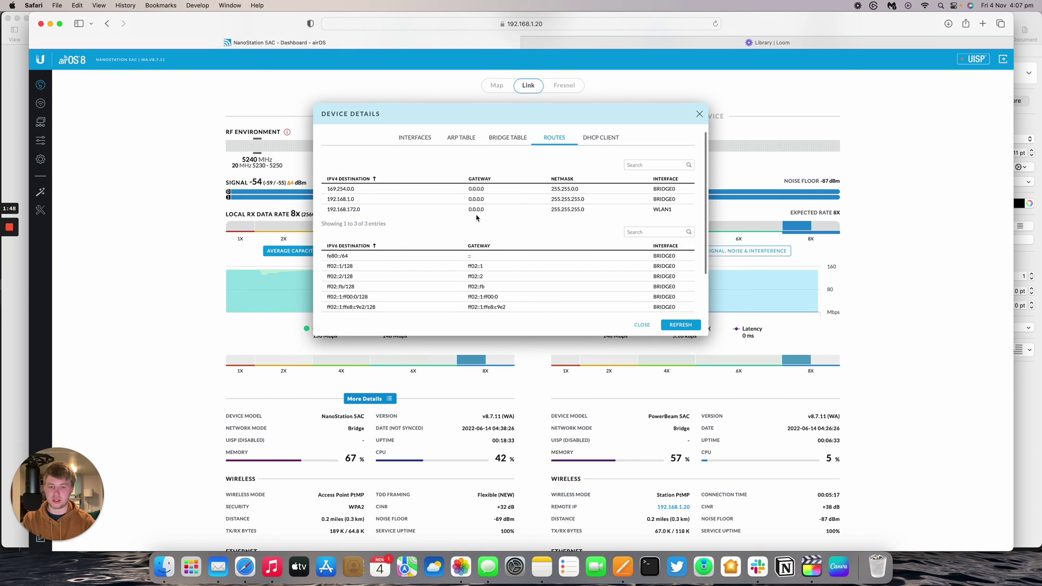
scroll(477, 218, down, 2)
scroll(474, 213, up, 3)
click(509, 144)
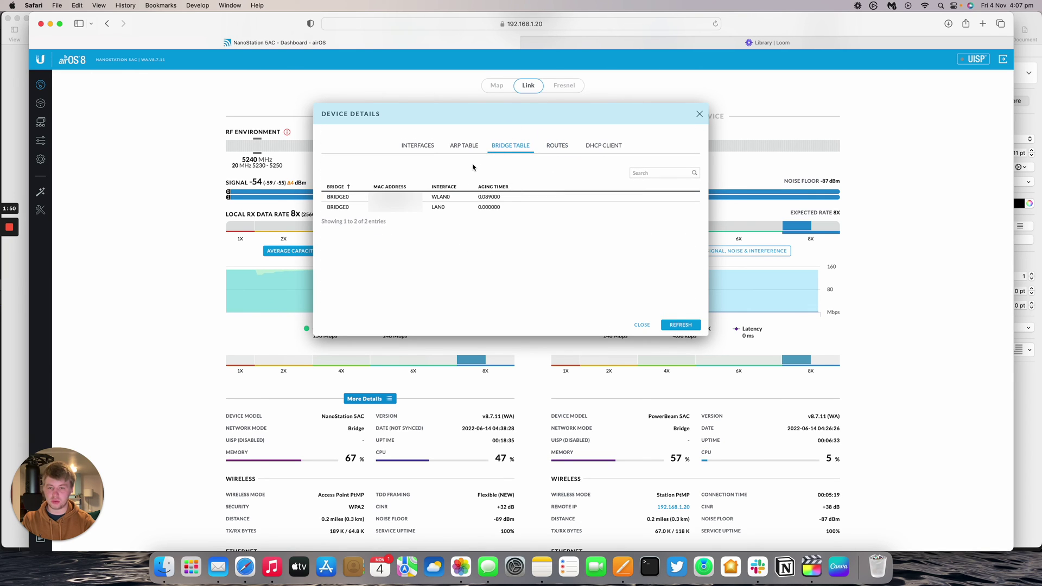